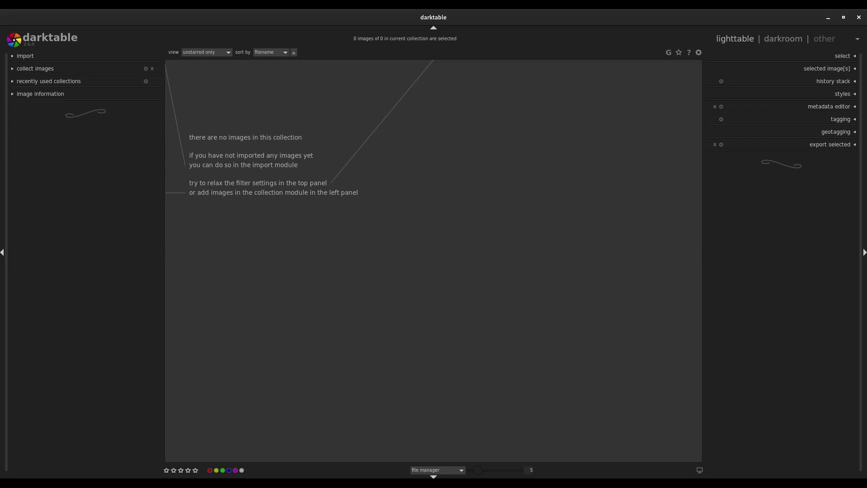
# Step: Bring the file manager on Downloads/darktable_exported beside the darktable lighttable
pyautogui.click(437, 470)
pyautogui.press('Escape')
pyautogui.click(437, 470)
pyautogui.hotkey('alt', 'Tab')
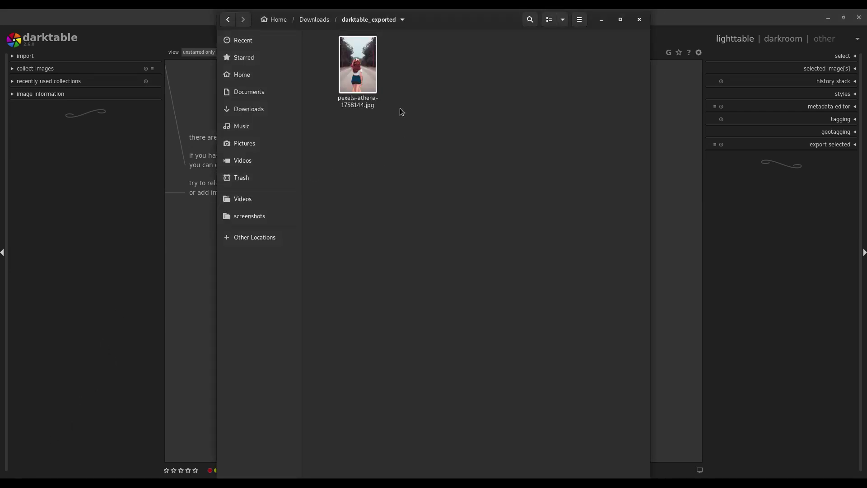
pyautogui.moveTo(448, 16); pyautogui.dragTo(679, 18)
# Step: Drag pexels-athena-1758144.jpg into the darktable collection and select it
pyautogui.moveTo(576, 63); pyautogui.dragTo(327, 227)
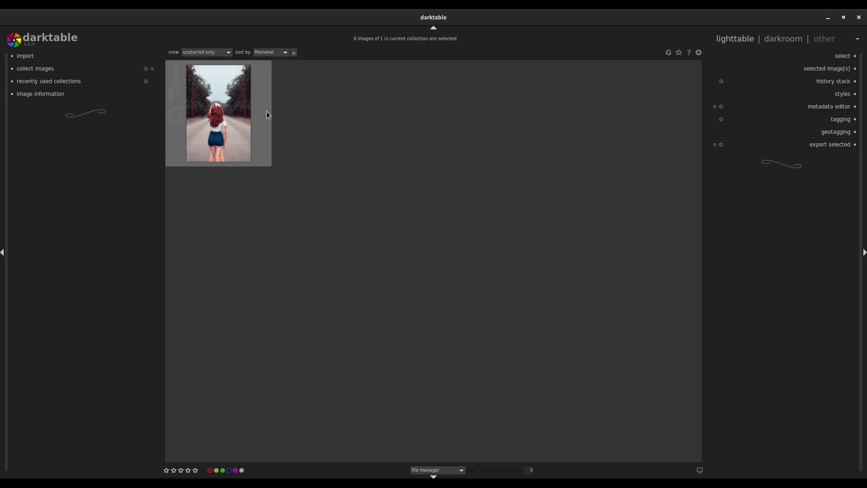
pyautogui.click(243, 124)
# Step: Open the road photo in the darkroom, check zoom levels, and collapse the bottom filmstrip
pyautogui.doubleClick(243, 124)
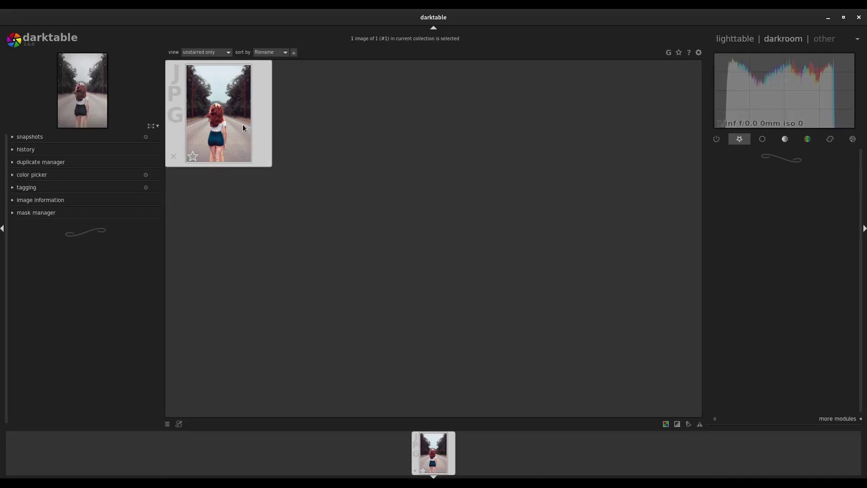
pyautogui.scroll(3, 443, 209)
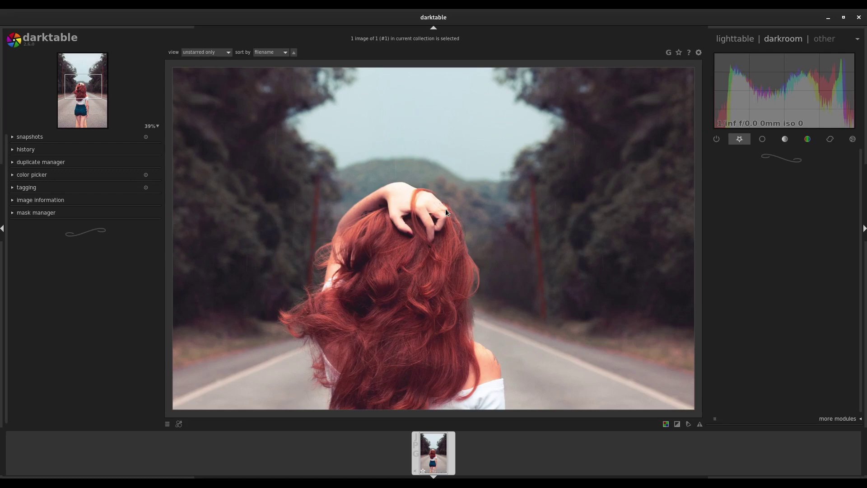
pyautogui.scroll(-3, 446, 210)
pyautogui.scroll(4, 420, 203)
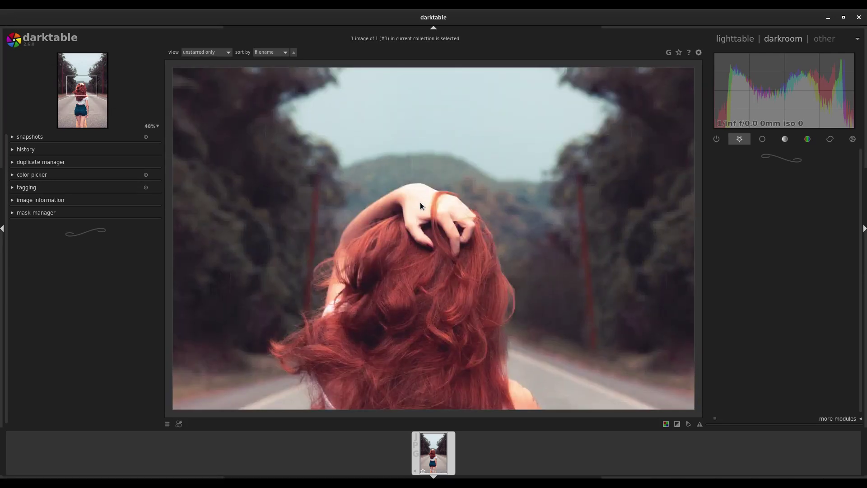
pyautogui.scroll(2, 271, 129)
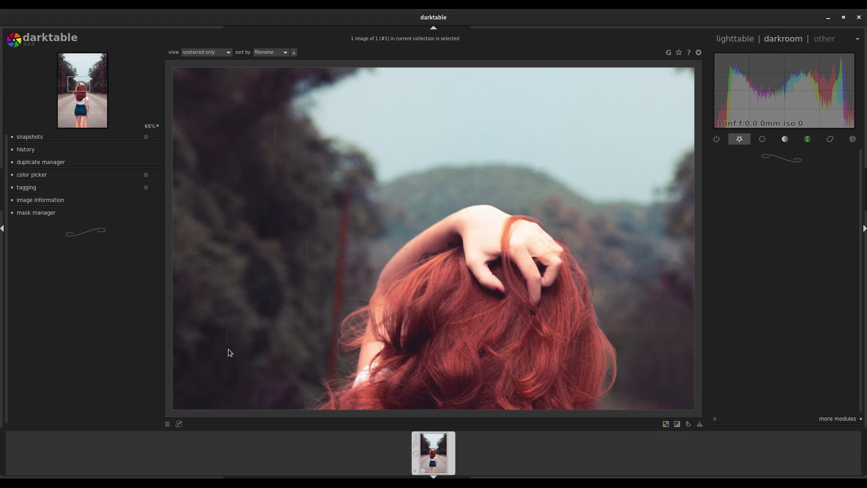
pyautogui.scroll(-3, 433, 265)
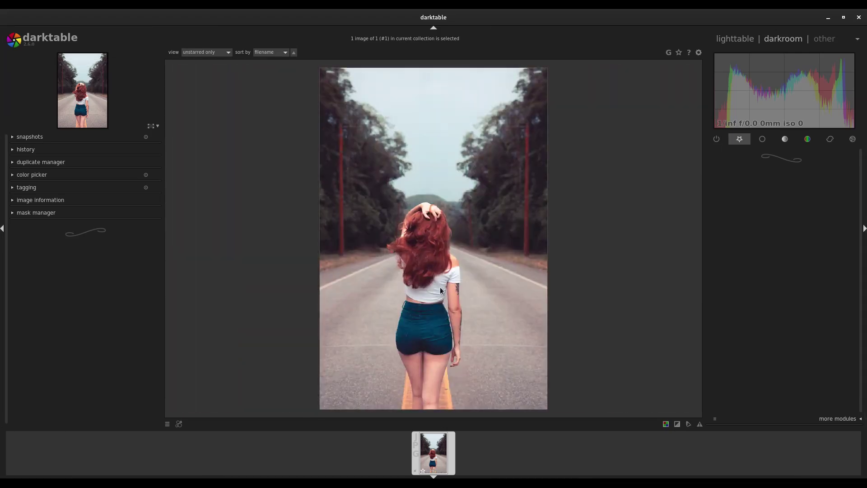
pyautogui.scroll(2, 416, 252)
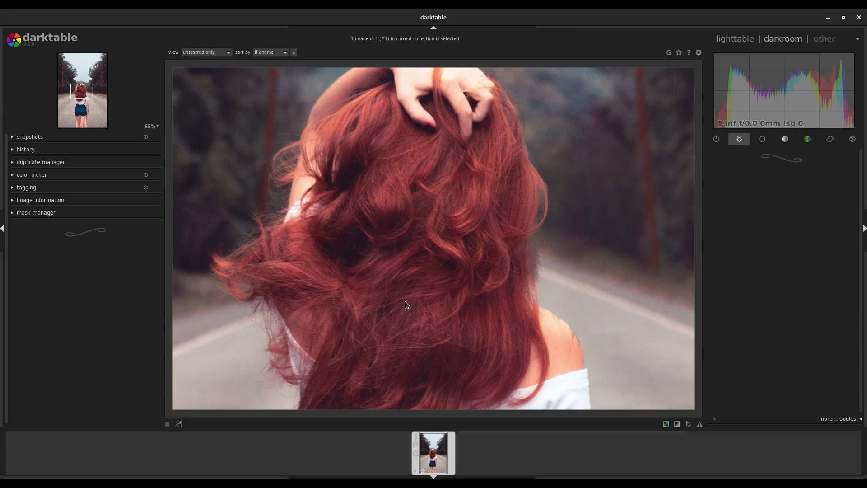
pyautogui.scroll(-3, 405, 300)
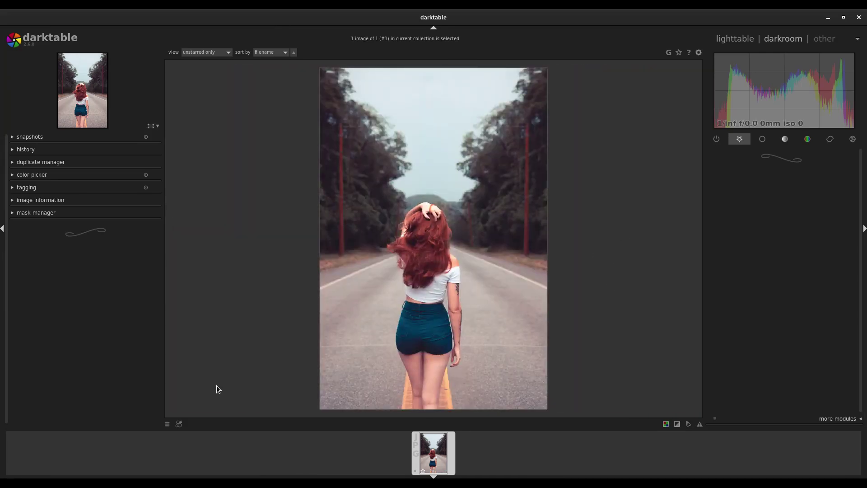
pyautogui.click(437, 476)
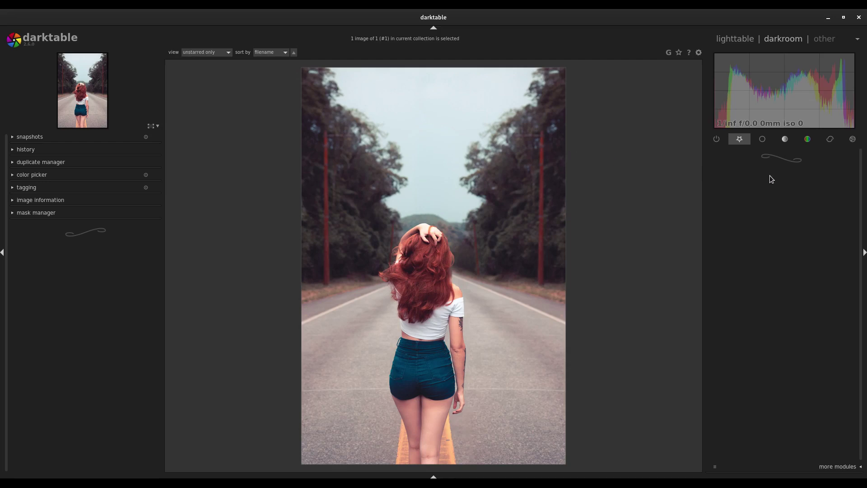
# Step: Browse the module groups, then expand contrast brightness saturation in the basic group
pyautogui.click(785, 139)
pyautogui.click(763, 139)
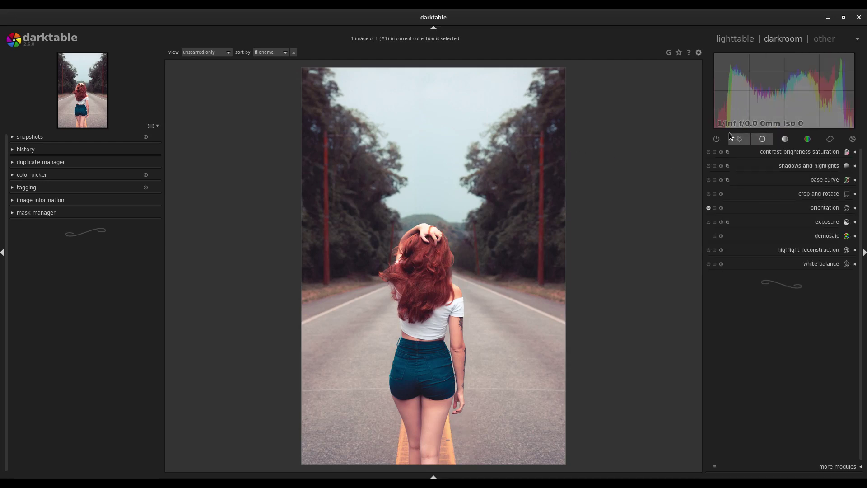
pyautogui.click(762, 139)
pyautogui.click(763, 139)
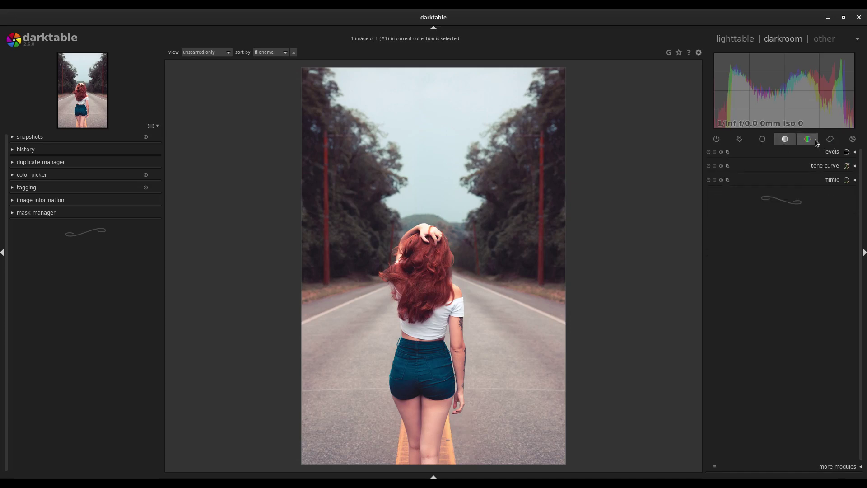
pyautogui.click(740, 139)
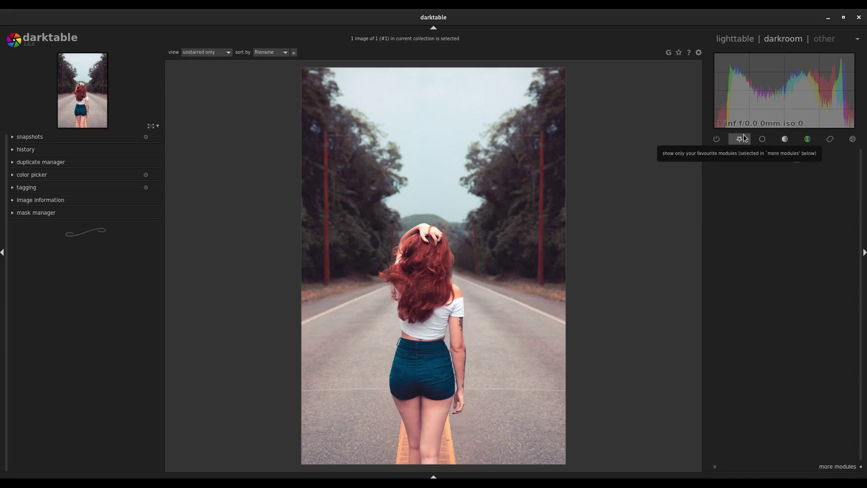
pyautogui.click(762, 139)
pyautogui.click(785, 139)
pyautogui.click(830, 139)
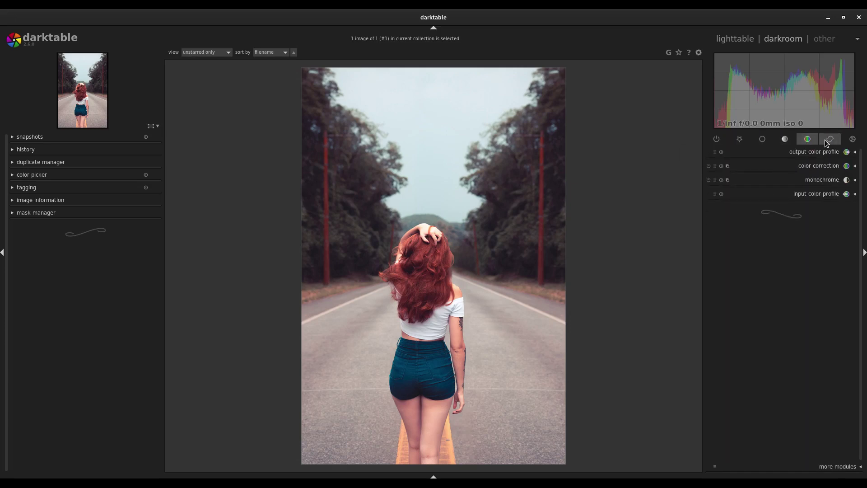
pyautogui.click(762, 139)
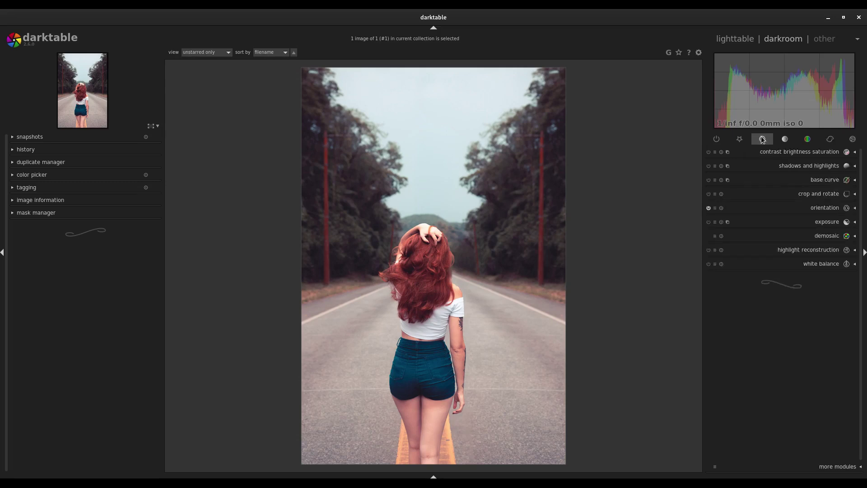
pyautogui.click(720, 141)
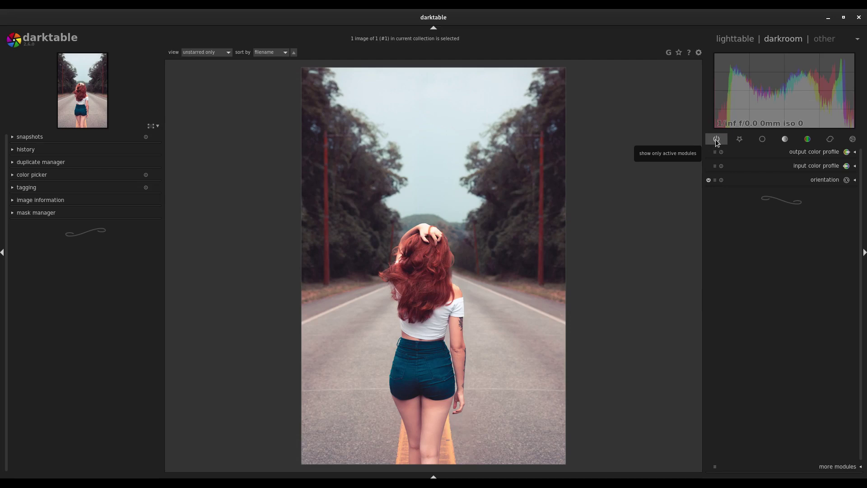
pyautogui.click(764, 139)
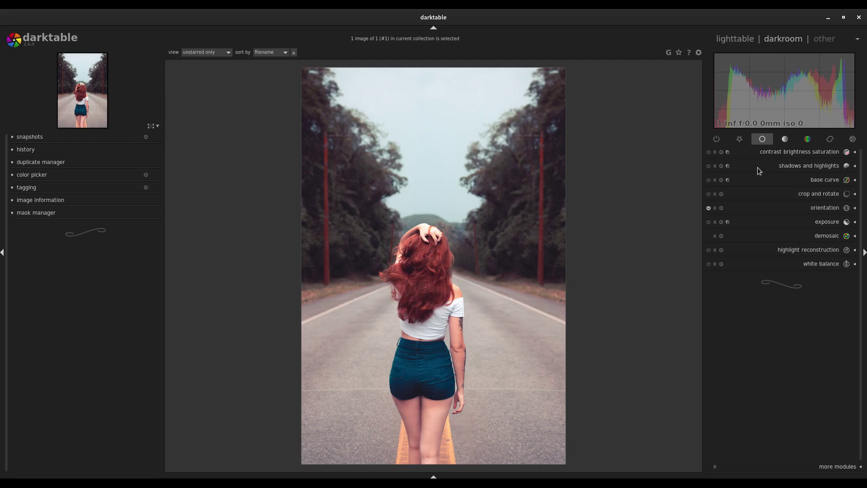
pyautogui.click(737, 154)
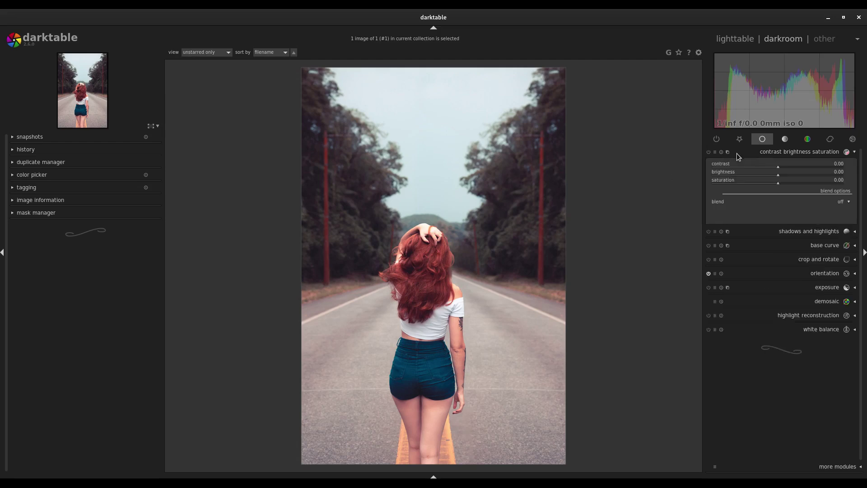
# Step: Enable contrast brightness saturation and bring contrast down to -0.19
pyautogui.click(781, 169)
pyautogui.click(782, 166)
pyautogui.moveTo(782, 167); pyautogui.dragTo(866, 195)
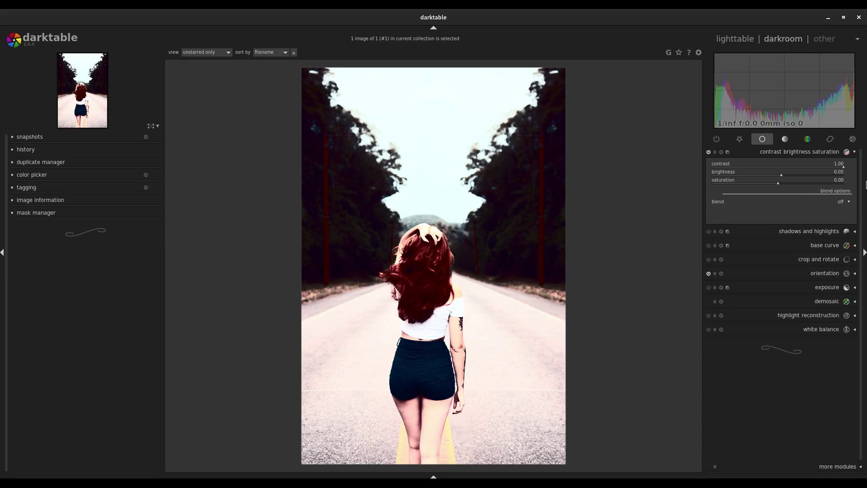
pyautogui.click(782, 175)
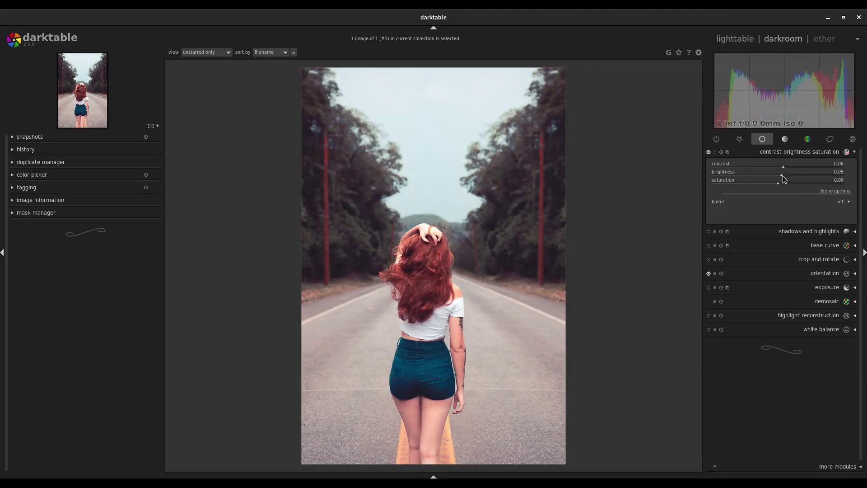
pyautogui.moveTo(782, 176); pyautogui.dragTo(771, 174)
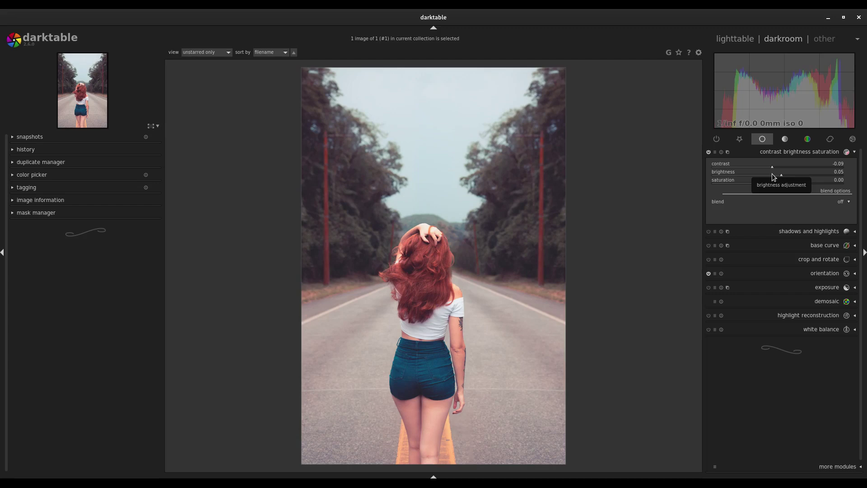
pyautogui.moveTo(771, 173); pyautogui.dragTo(771, 173)
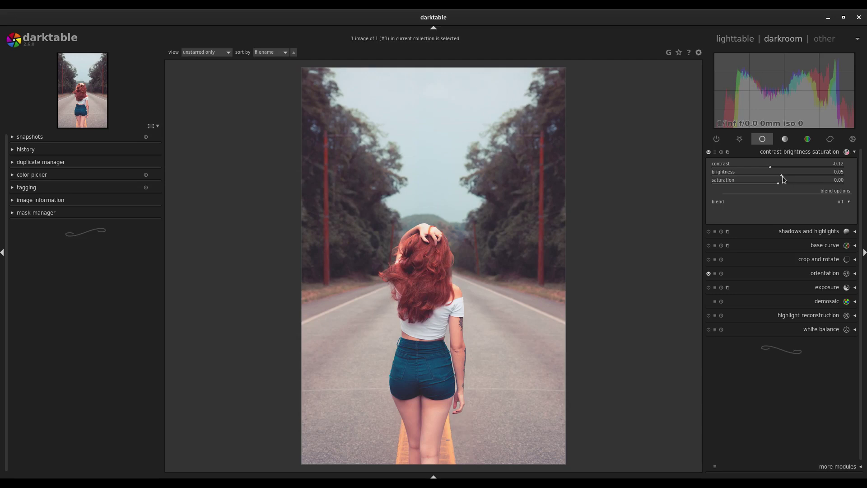
# Step: Raise brightness to 0.07, leaving saturation at 0.00
pyautogui.scroll(1, 782, 175)
pyautogui.moveTo(782, 174)
pyautogui.mouseDown()
pyautogui.moveTo(820, 176)
pyautogui.moveTo(742, 176)
pyautogui.moveTo(782, 179)
pyautogui.mouseUp()
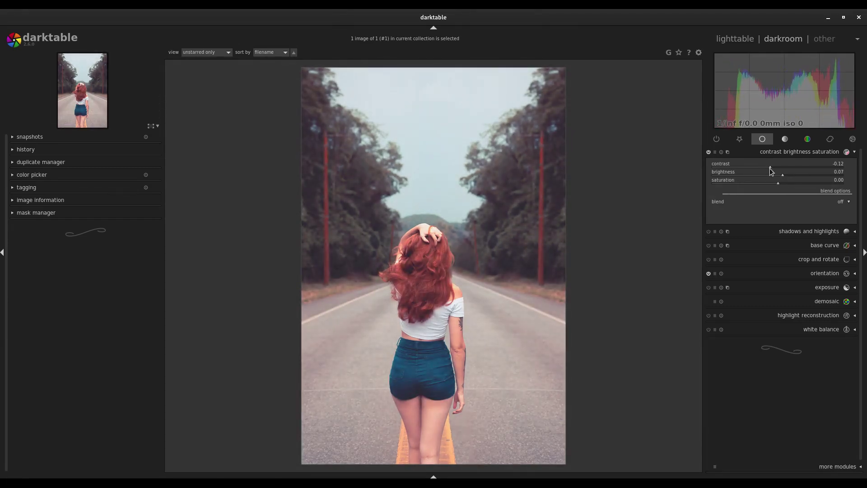
pyautogui.scroll(1, 771, 167)
pyautogui.scroll(1, 771, 167)
pyautogui.scroll(-1, 767, 168)
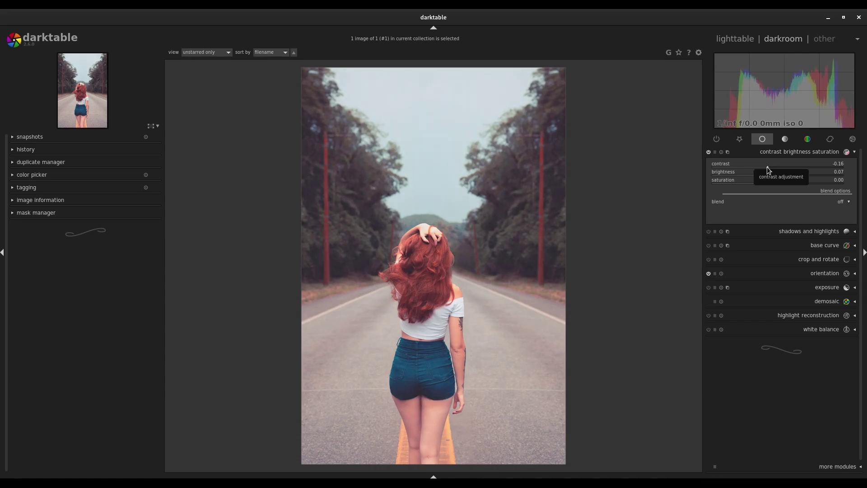
pyautogui.scroll(-3, 766, 166)
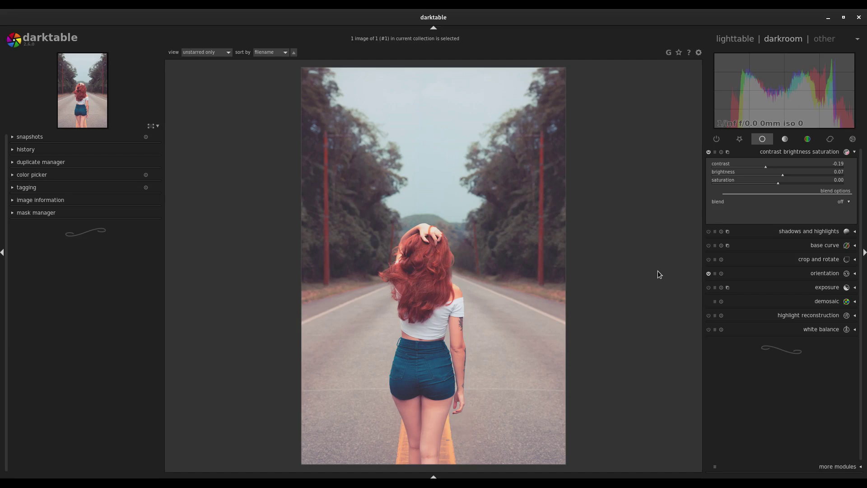
# Step: Expand and enable shadows and highlights, setting shadows to 14.70
pyautogui.click(746, 153)
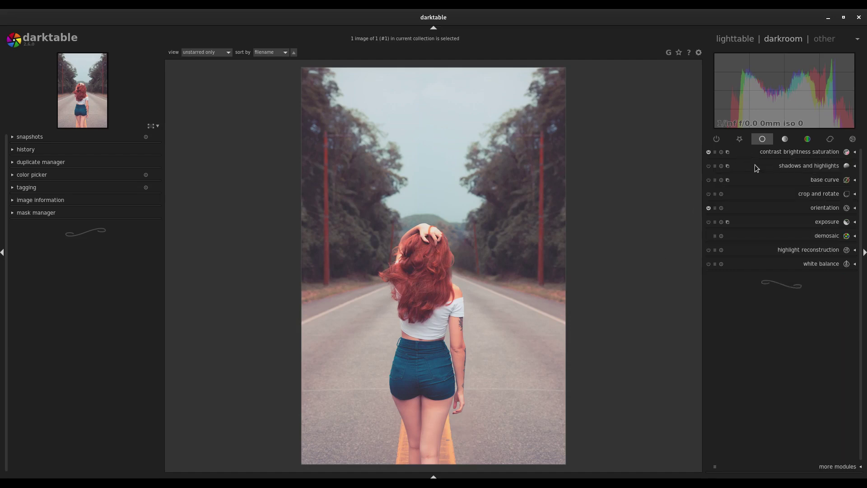
pyautogui.click(755, 165)
pyautogui.click(762, 164)
pyautogui.click(763, 164)
pyautogui.click(762, 163)
pyautogui.click(760, 151)
pyautogui.click(762, 153)
pyautogui.click(767, 165)
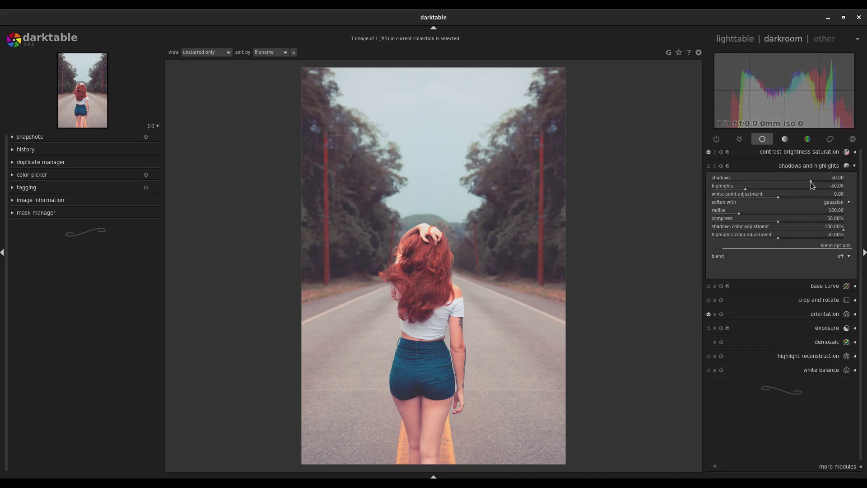
pyautogui.click(814, 180)
pyautogui.click(784, 180)
pyautogui.moveTo(784, 179)
pyautogui.mouseDown()
pyautogui.moveTo(730, 181)
pyautogui.moveTo(819, 186)
pyautogui.moveTo(706, 187)
pyautogui.mouseUp()
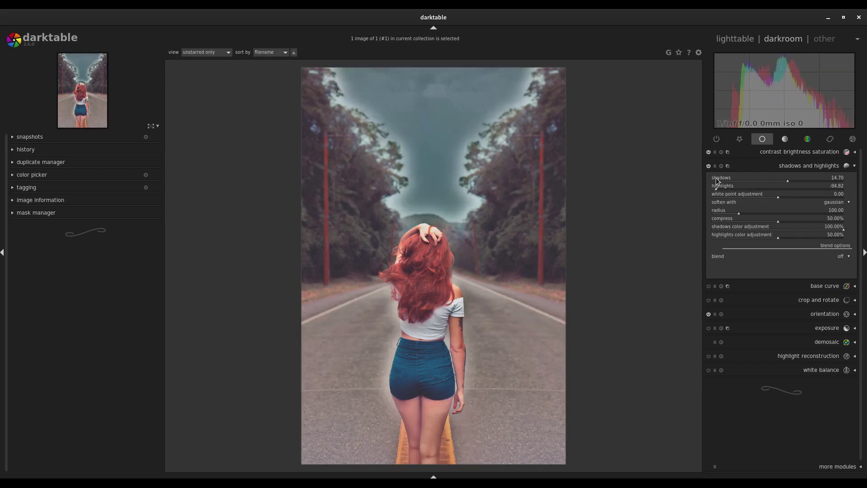
# Step: Set highlights to -31.40 and the radius to 78.55
pyautogui.moveTo(710, 189)
pyautogui.mouseDown()
pyautogui.moveTo(720, 195)
pyautogui.moveTo(698, 198)
pyautogui.mouseUp()
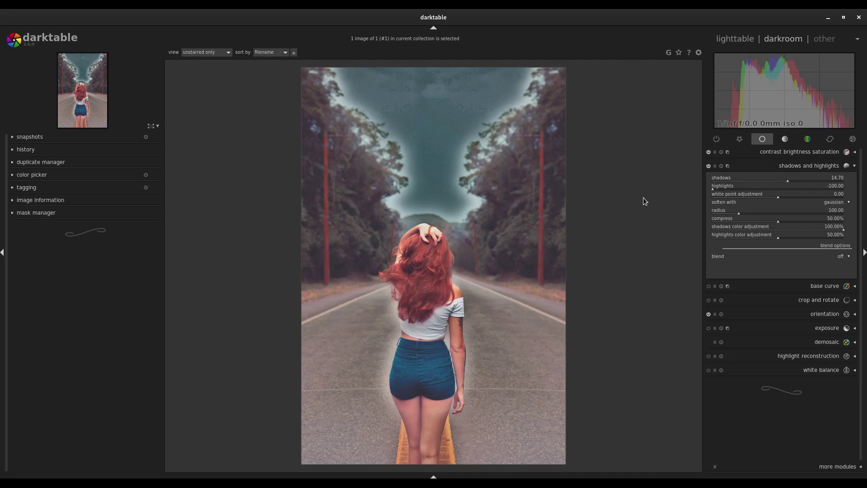
pyautogui.click(744, 187)
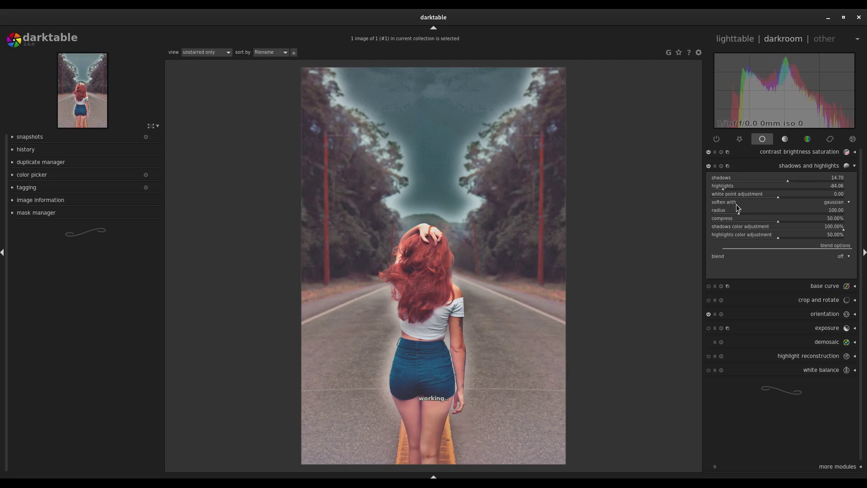
pyautogui.moveTo(734, 187)
pyautogui.mouseDown()
pyautogui.moveTo(739, 196)
pyautogui.moveTo(826, 192)
pyautogui.moveTo(758, 193)
pyautogui.mouseUp()
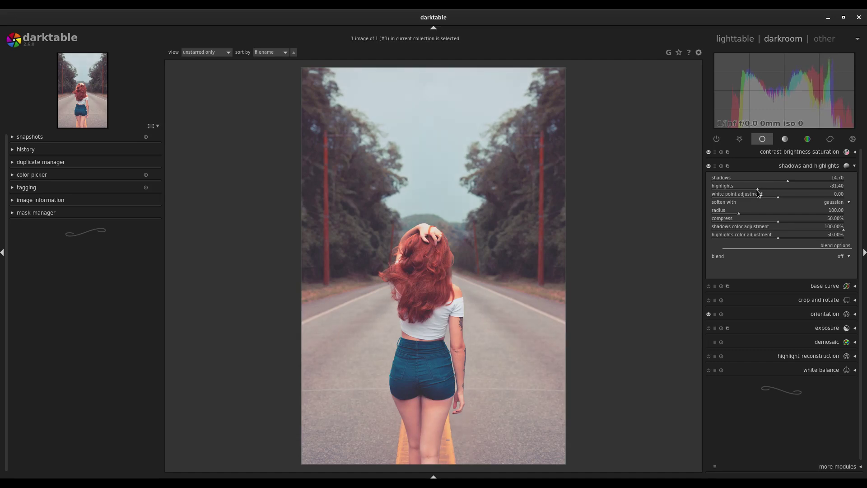
pyautogui.moveTo(740, 213)
pyautogui.mouseDown()
pyautogui.moveTo(769, 218)
pyautogui.moveTo(706, 209)
pyautogui.moveTo(733, 216)
pyautogui.mouseUp()
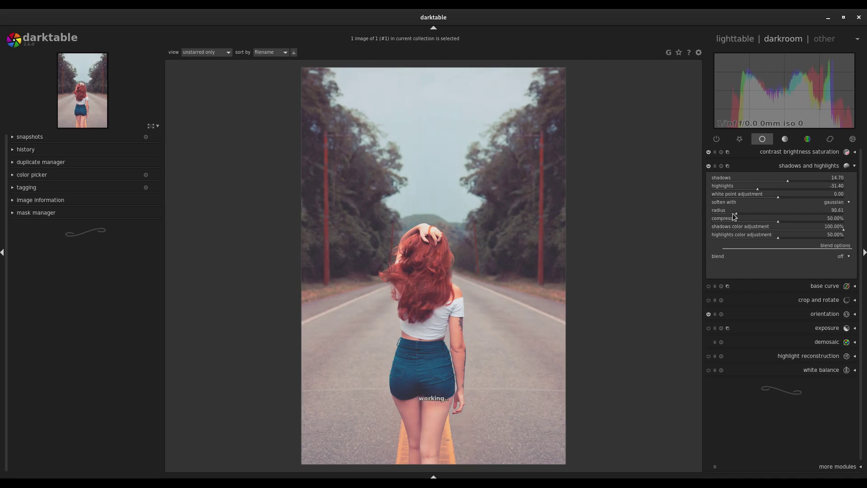
pyautogui.click(744, 166)
# Step: Pull the upper base curve node slightly down to darken the brighter tones
pyautogui.click(749, 179)
pyautogui.moveTo(787, 205); pyautogui.dragTo(819, 199)
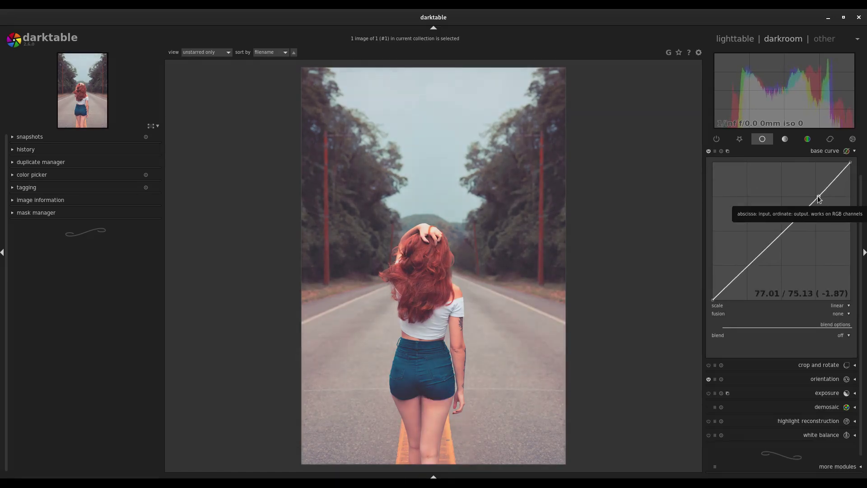
pyautogui.click(753, 150)
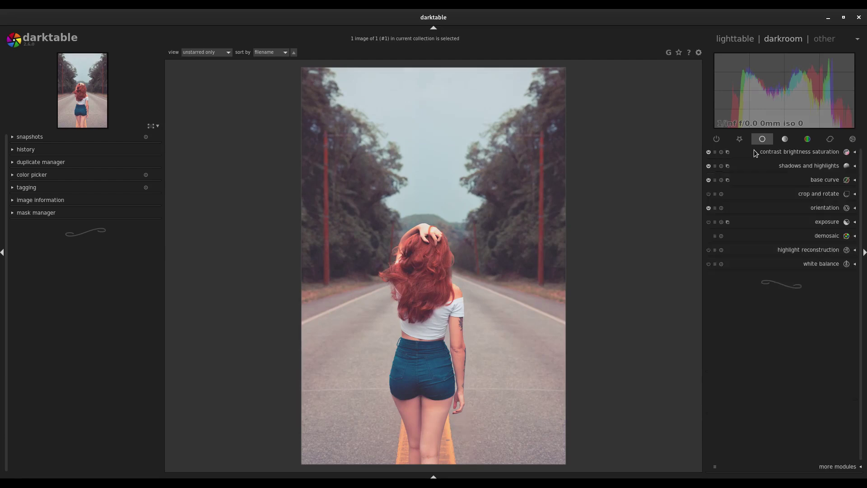
pyautogui.click(13, 150)
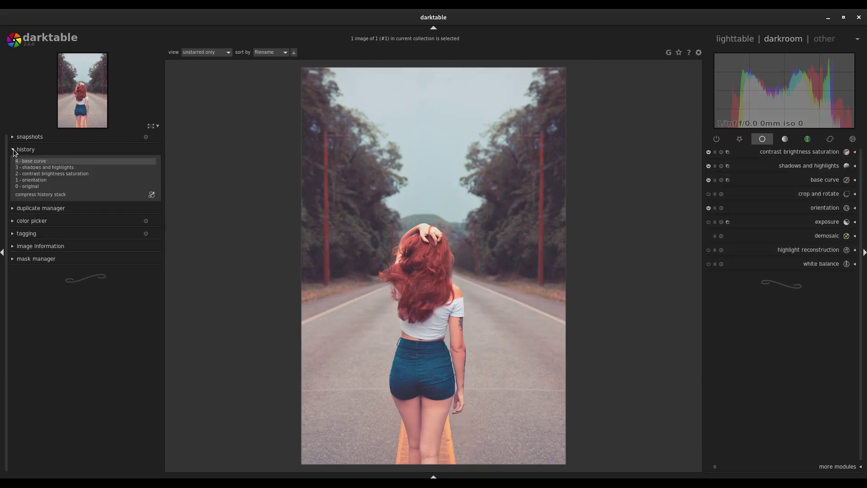
# Step: Take a snapshot of the 0 - original state, then return history to 4 - base curve
pyautogui.click(40, 186)
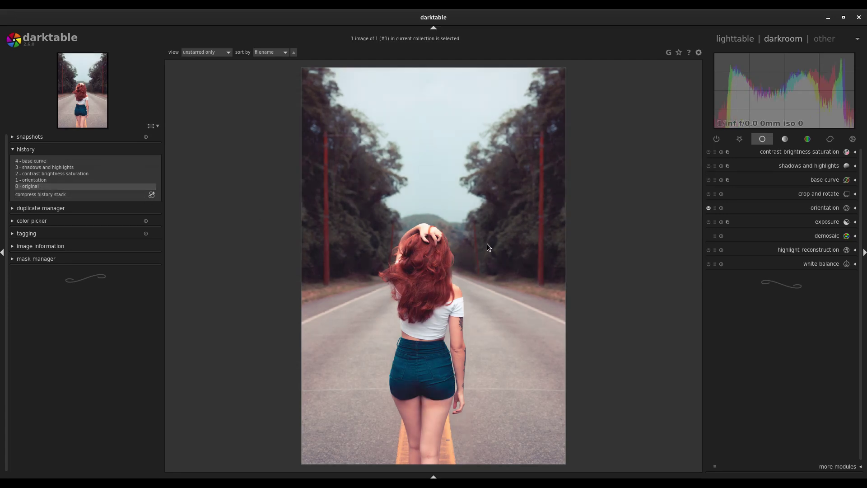
pyautogui.click(25, 137)
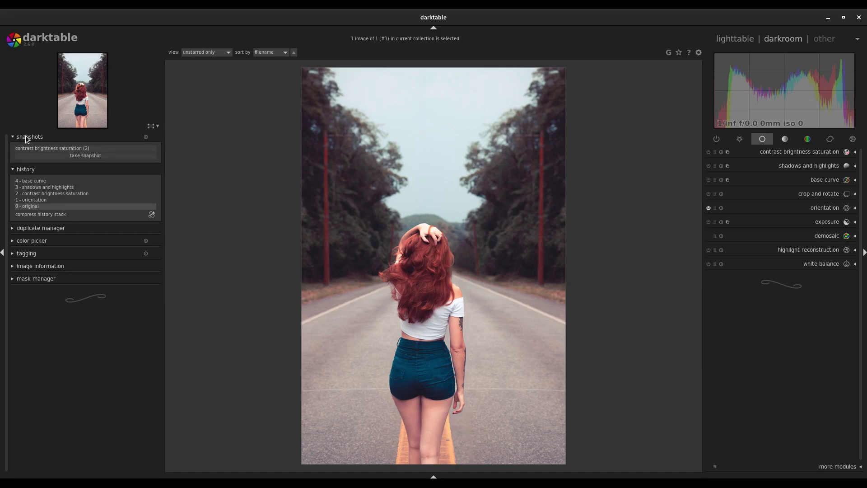
pyautogui.click(66, 155)
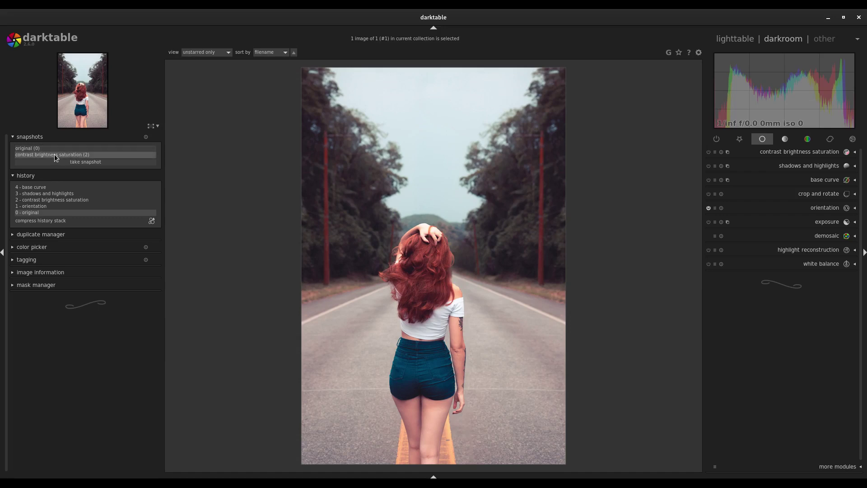
pyautogui.click(29, 137)
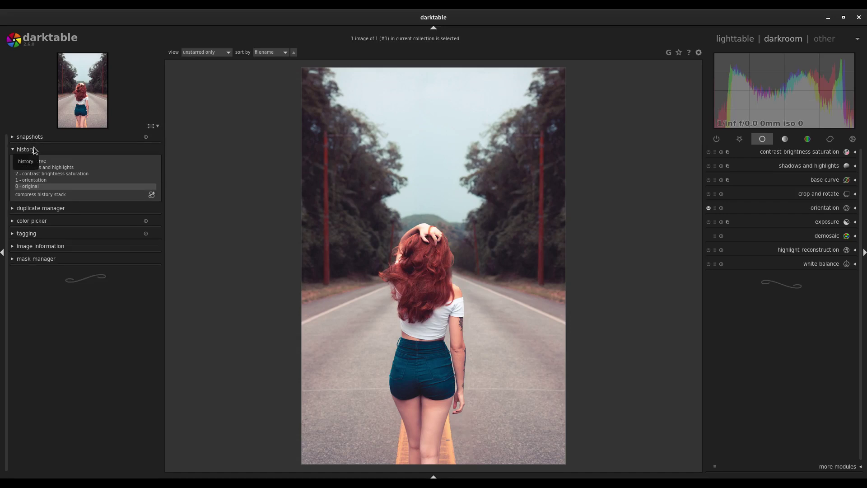
pyautogui.click(68, 161)
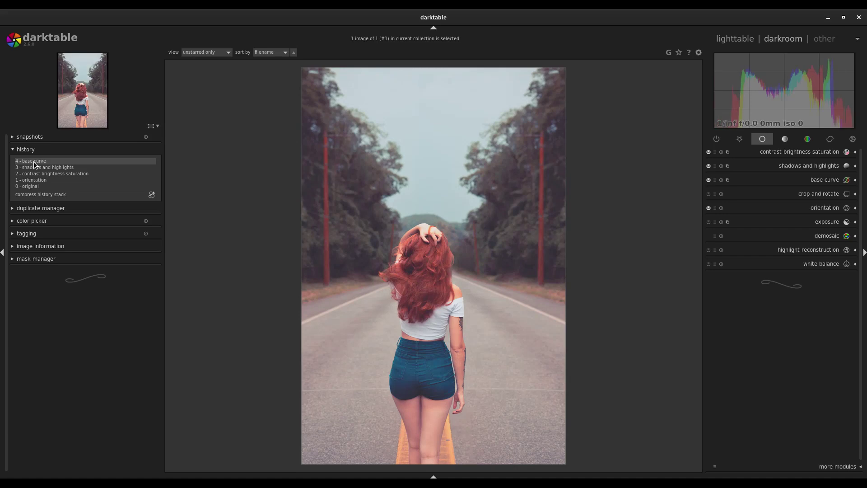
pyautogui.click(26, 149)
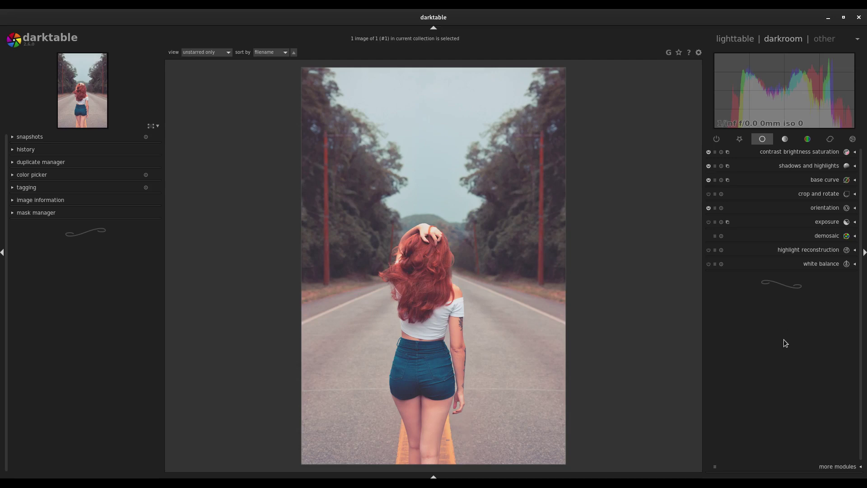
# Step: In color correction, move the split-tone grid point to a subtle teal
pyautogui.click(808, 139)
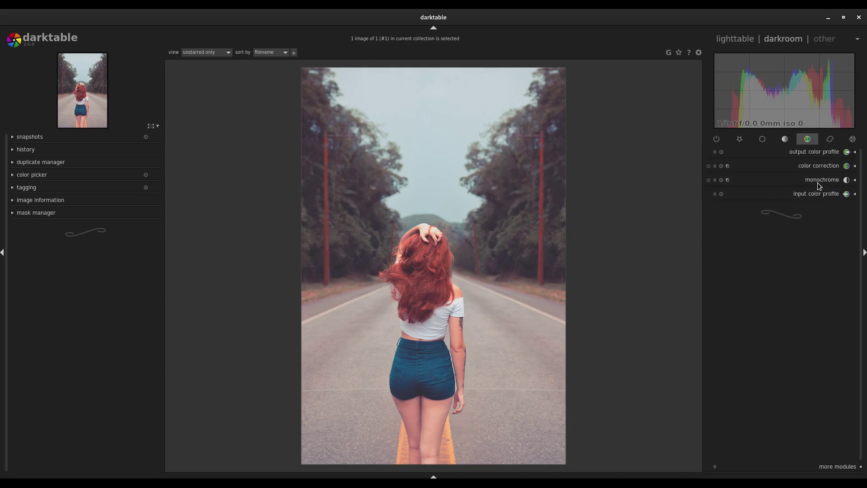
pyautogui.click(817, 166)
pyautogui.moveTo(781, 247); pyautogui.dragTo(744, 235)
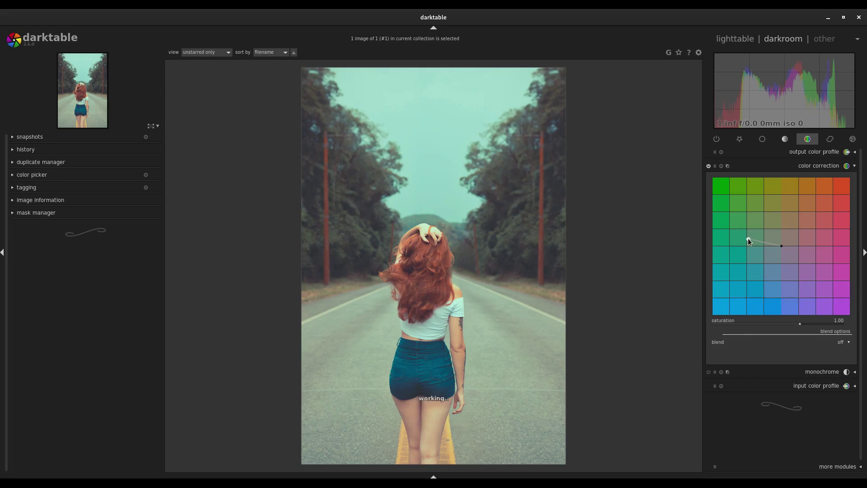
pyautogui.moveTo(747, 240); pyautogui.dragTo(777, 275)
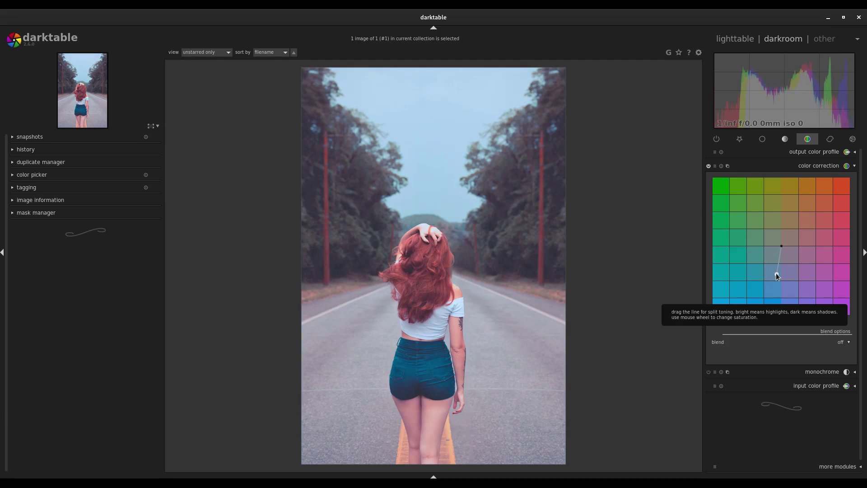
pyautogui.moveTo(777, 274); pyautogui.dragTo(866, 164)
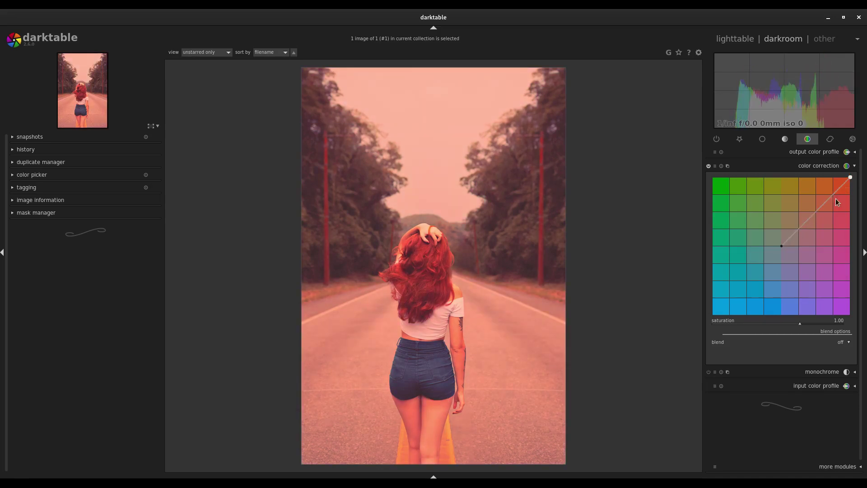
pyautogui.moveTo(836, 198); pyautogui.dragTo(758, 249)
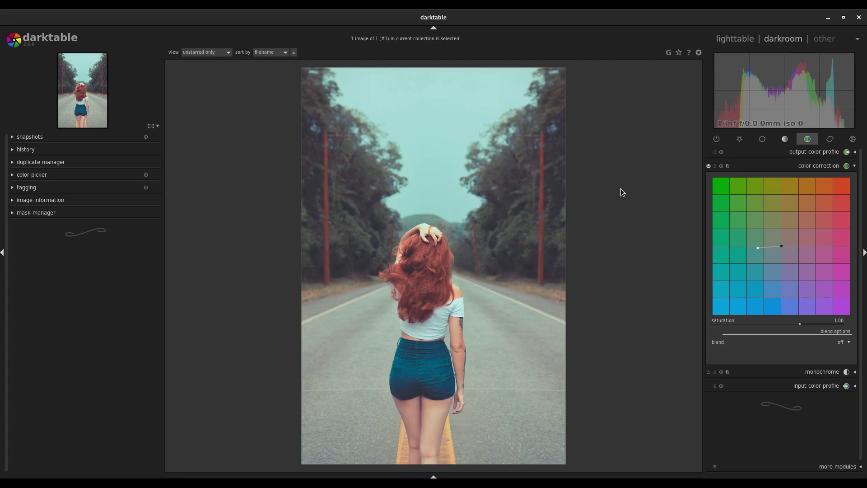
# Step: Compare the edit against the contrast snapshot in a split view
pyautogui.click(30, 137)
pyautogui.click(45, 155)
pyautogui.moveTo(261, 241); pyautogui.dragTo(259, 218)
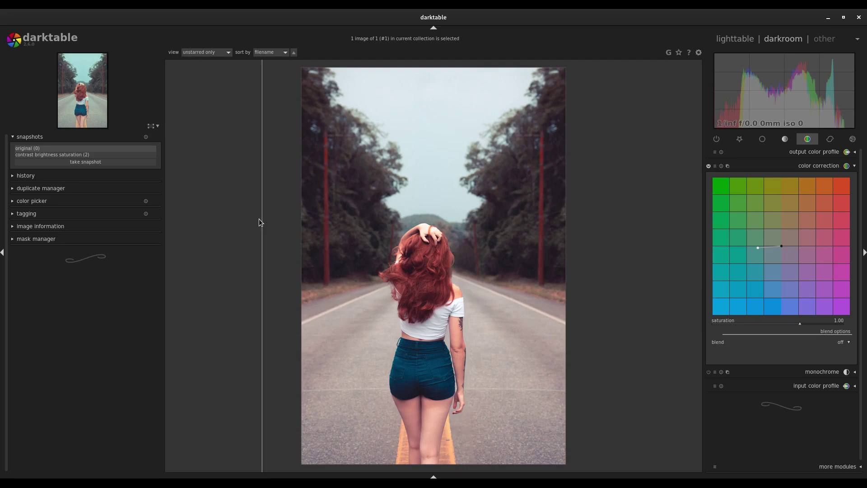
# Step: Rotate the snapshot split to horizontal and reposition it so the teal edit fills the view
pyautogui.moveTo(259, 219); pyautogui.dragTo(497, 263)
pyautogui.click(499, 266)
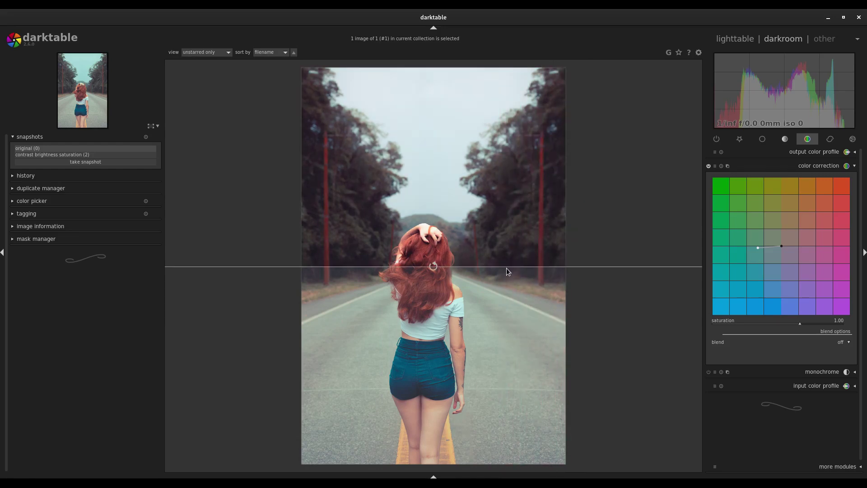
pyautogui.moveTo(449, 270); pyautogui.dragTo(538, 443)
pyautogui.moveTo(538, 154); pyautogui.dragTo(567, 53)
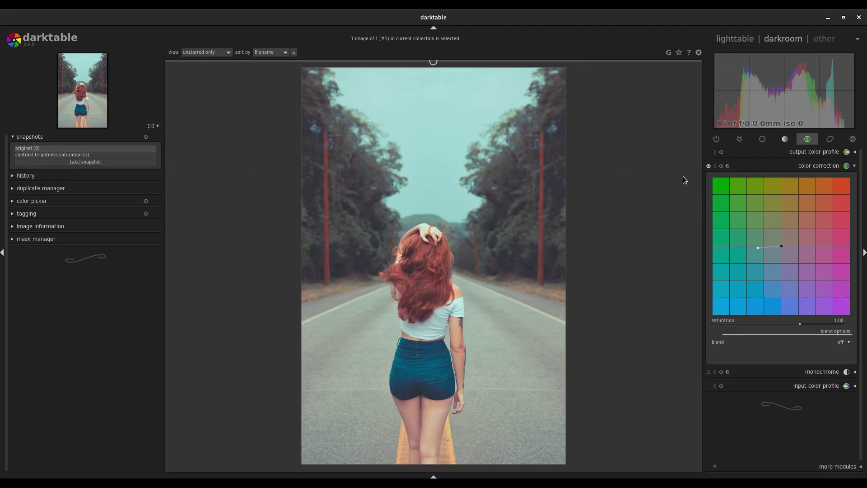
pyautogui.click(766, 168)
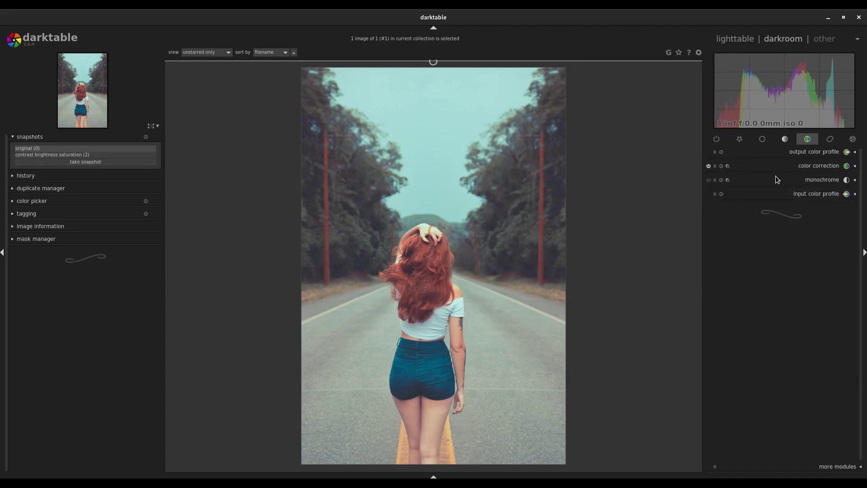
# Step: Set monochrome to blend uniformly, with its filter shifted toward green
pyautogui.click(776, 175)
pyautogui.click(788, 265)
pyautogui.moveTo(787, 265); pyautogui.dragTo(757, 235)
pyautogui.moveTo(732, 337); pyautogui.dragTo(804, 337)
pyautogui.moveTo(767, 220); pyautogui.dragTo(835, 323)
pyautogui.click(841, 356)
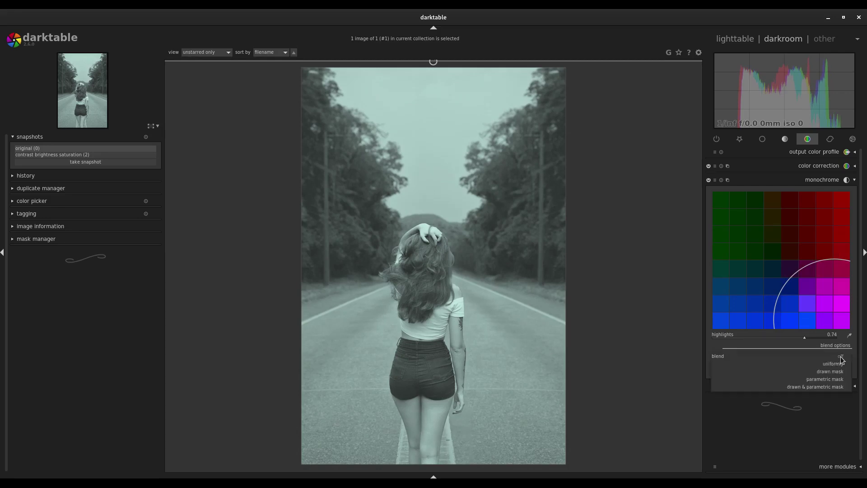
pyautogui.click(835, 364)
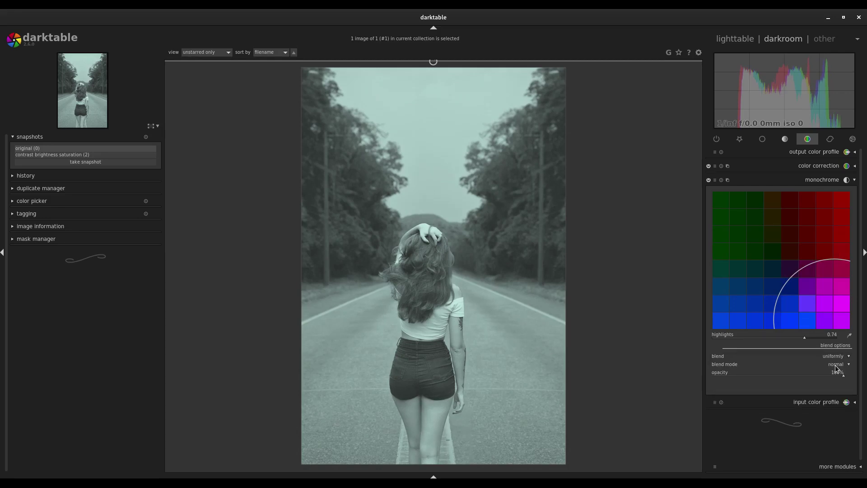
pyautogui.moveTo(790, 250); pyautogui.dragTo(761, 218)
pyautogui.click(788, 179)
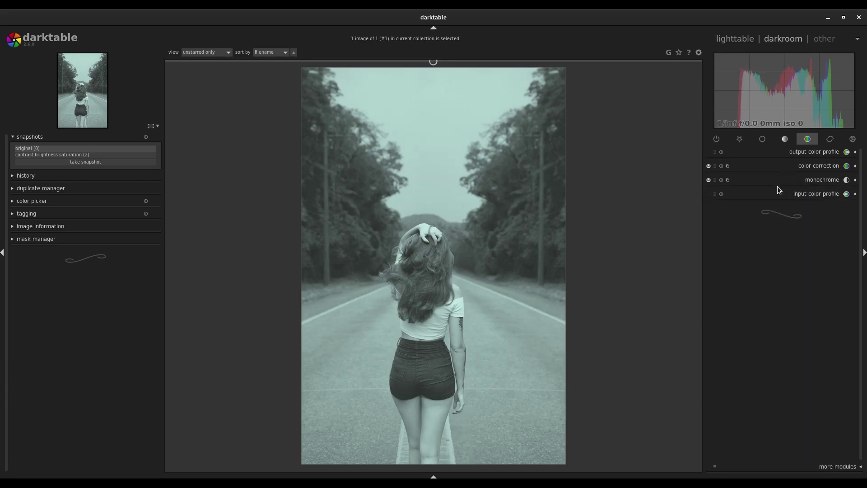
# Step: Check the output color profile and color correction modules, then switch to the corrections group
pyautogui.click(784, 153)
pyautogui.click(784, 152)
pyautogui.click(785, 166)
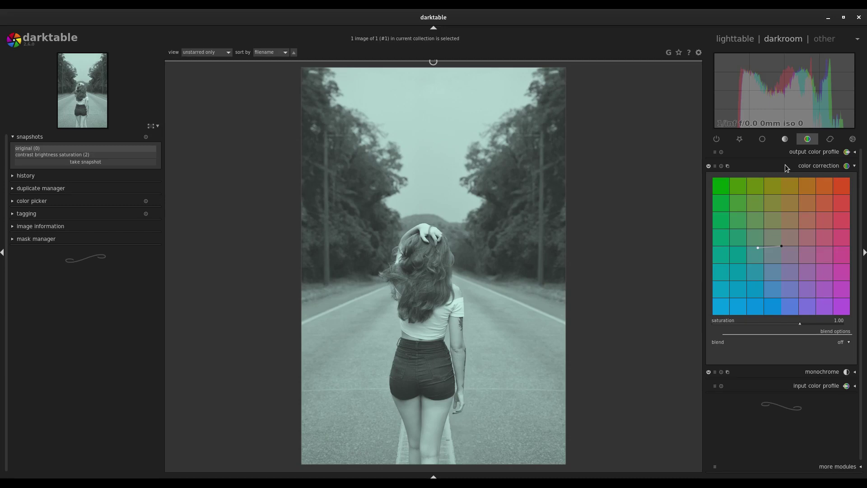
pyautogui.click(785, 166)
pyautogui.click(762, 139)
pyautogui.click(830, 138)
pyautogui.click(822, 165)
pyautogui.click(823, 154)
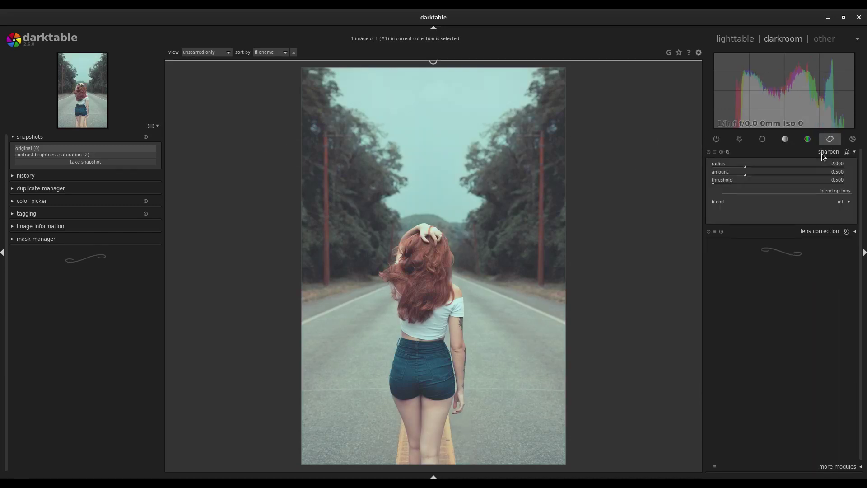
# Step: Compare the edit with the contrast brightness saturation snapshot in a vertical split, then turn comparison off
pyautogui.click(853, 138)
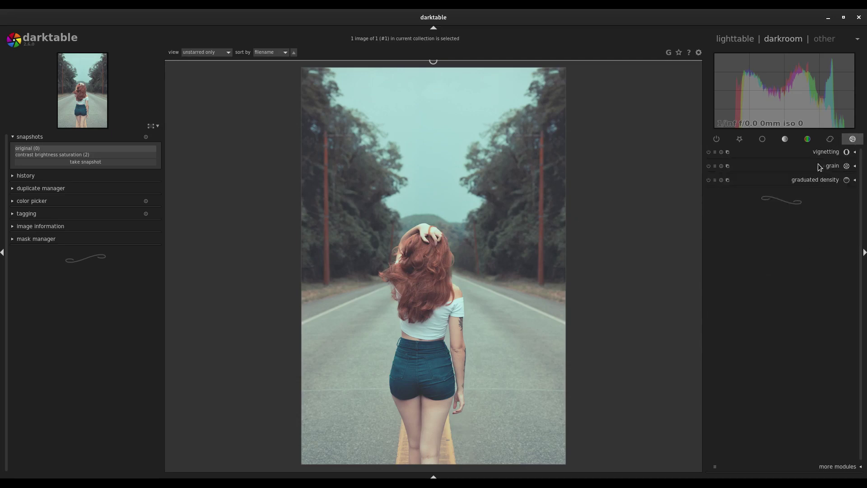
pyautogui.click(823, 152)
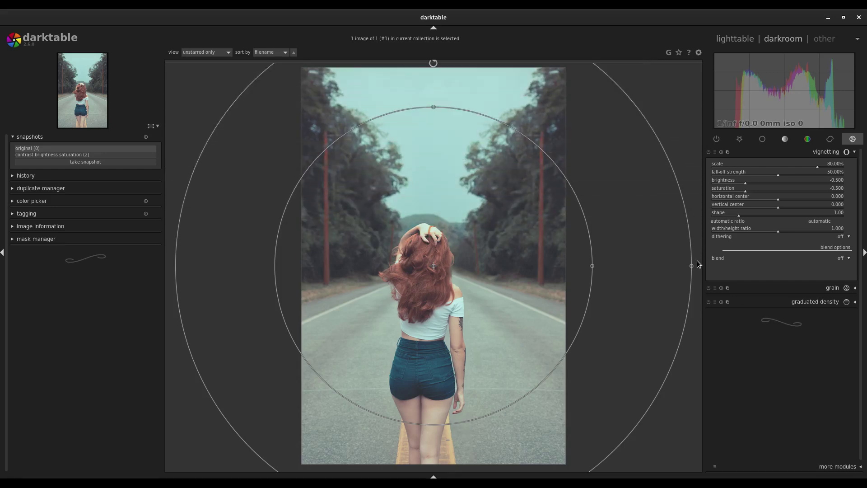
pyautogui.click(18, 138)
pyautogui.click(19, 138)
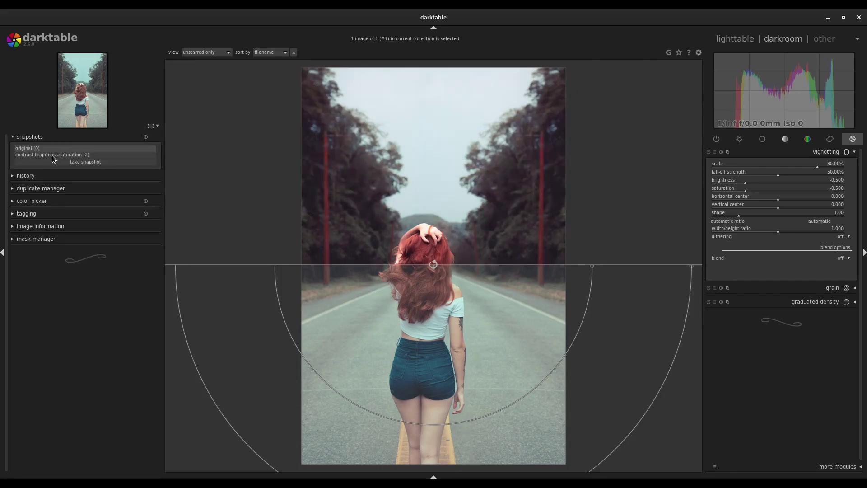
pyautogui.click(21, 150)
pyautogui.click(30, 139)
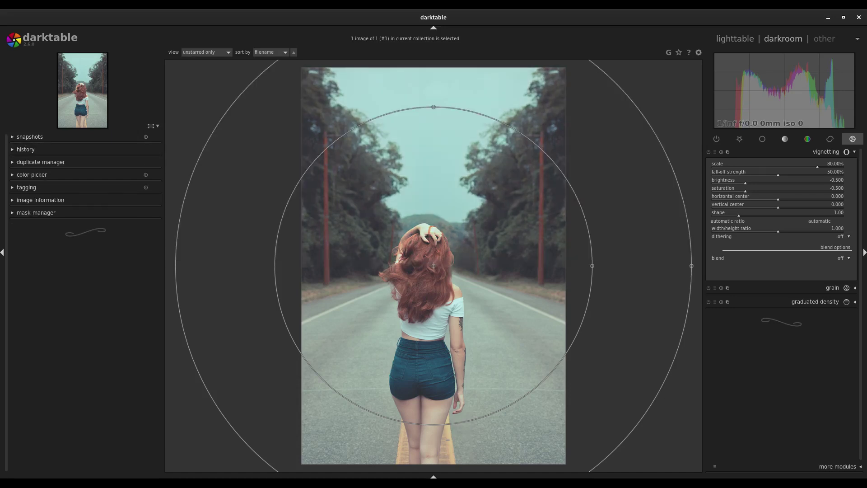
pyautogui.click(36, 136)
pyautogui.click(37, 154)
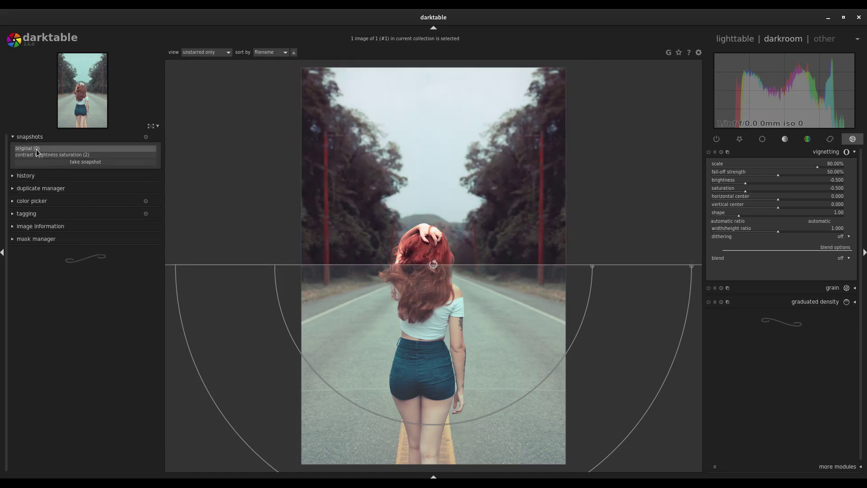
pyautogui.click(434, 265)
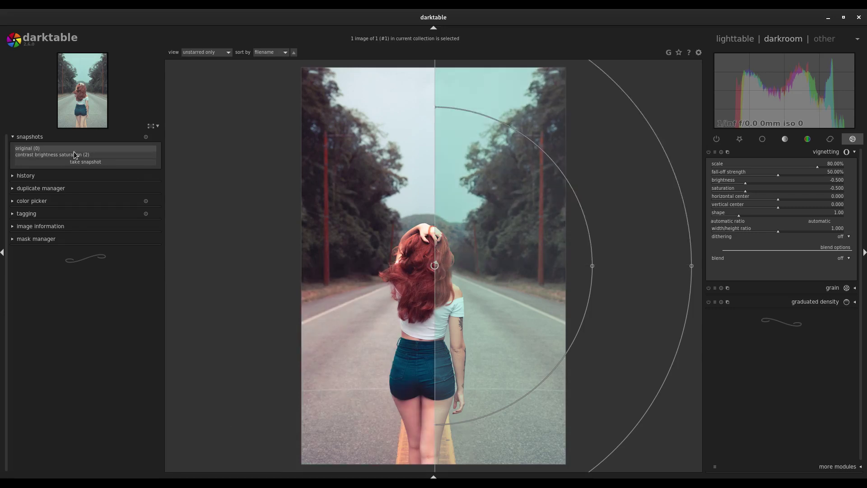
pyautogui.click(42, 153)
pyautogui.click(30, 136)
# Step: Shape the vignette into an oval: fall-off 47.70%, width/height ratio 0.738, brightness -0.268
pyautogui.moveTo(691, 266)
pyautogui.mouseDown()
pyautogui.moveTo(659, 270)
pyautogui.moveTo(694, 266)
pyautogui.mouseUp()
pyautogui.moveTo(592, 265); pyautogui.dragTo(551, 265)
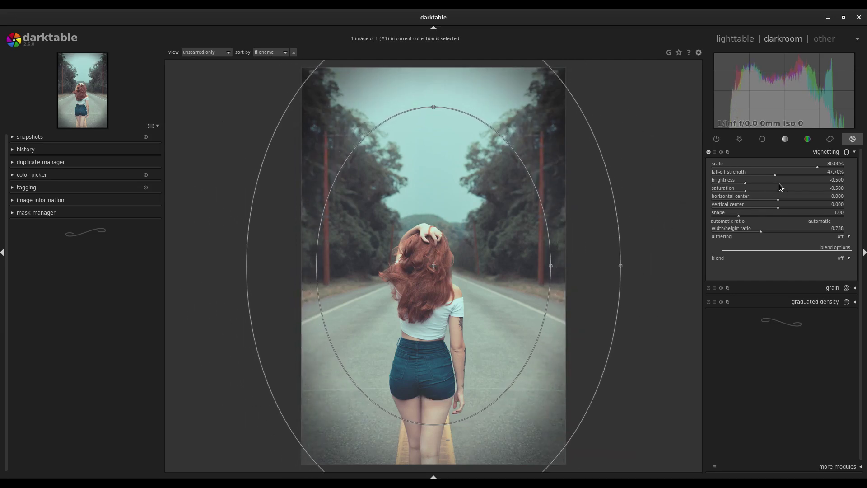
pyautogui.moveTo(747, 183)
pyautogui.mouseDown()
pyautogui.moveTo(763, 182)
pyautogui.moveTo(671, 183)
pyautogui.moveTo(768, 187)
pyautogui.moveTo(760, 186)
pyautogui.mouseUp()
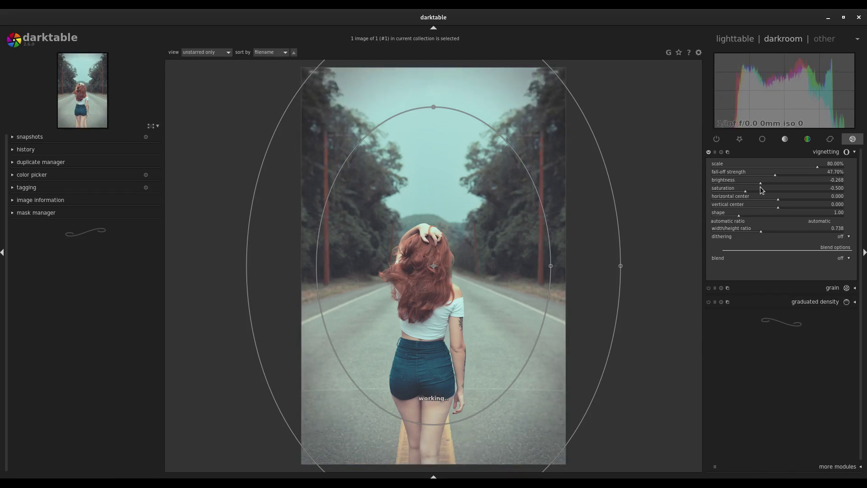
# Step: Enable 1600ISO film grain, raising strength then settling at a subtle 27% after zooming to check
pyautogui.click(768, 154)
pyautogui.click(779, 167)
pyautogui.moveTo(748, 188); pyautogui.dragTo(781, 192)
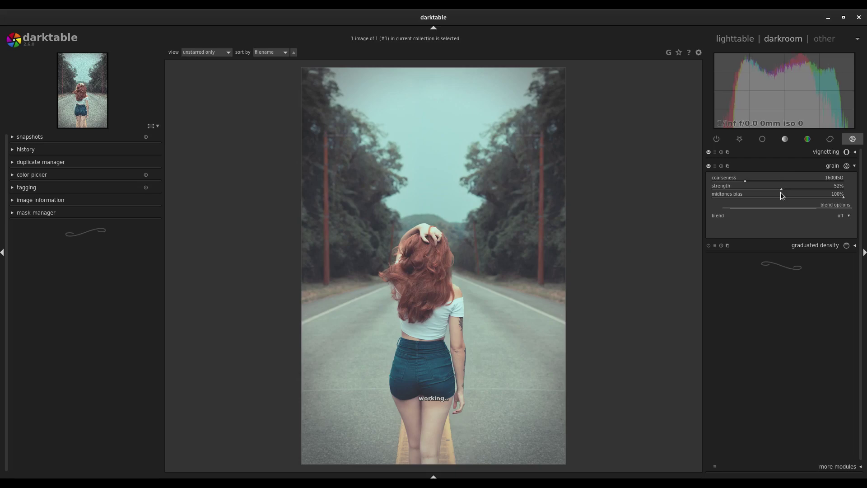
pyautogui.scroll(2, 433, 317)
pyautogui.scroll(-2, 433, 318)
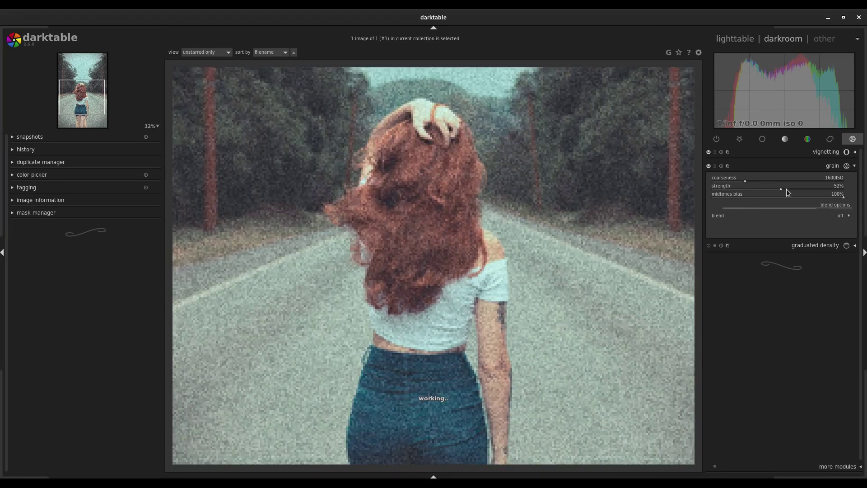
pyautogui.moveTo(778, 188); pyautogui.dragTo(747, 189)
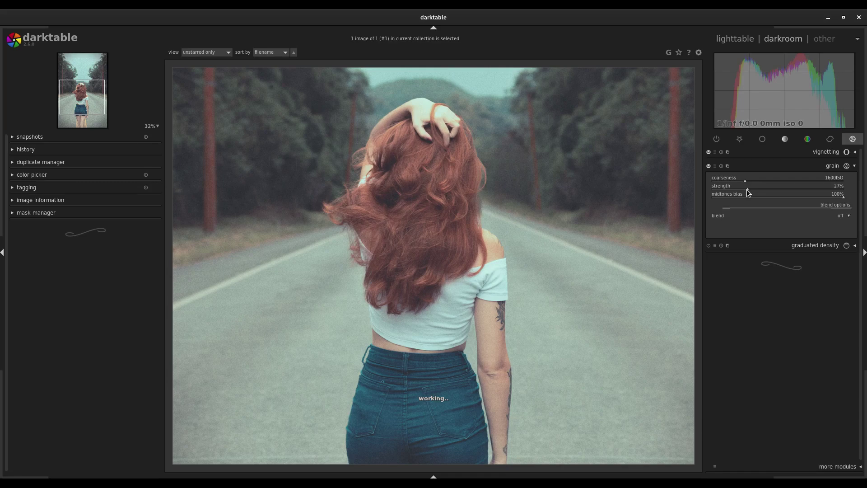
pyautogui.scroll(1, 494, 247)
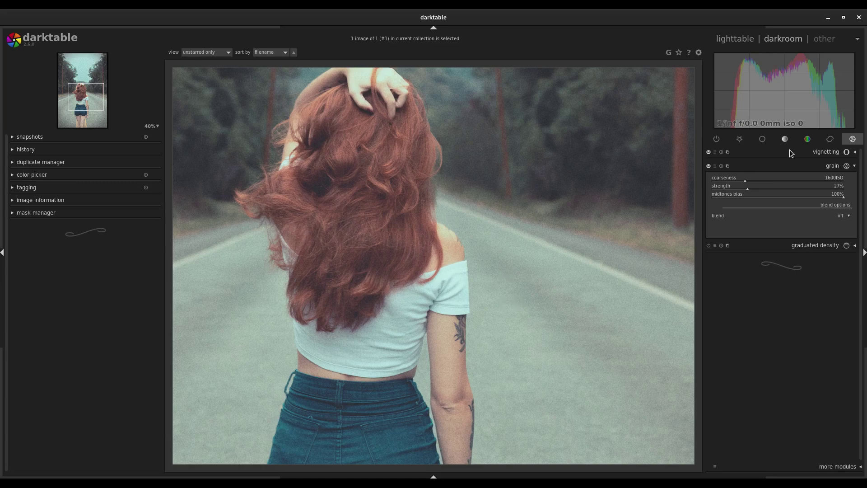
pyautogui.click(790, 166)
pyautogui.click(785, 180)
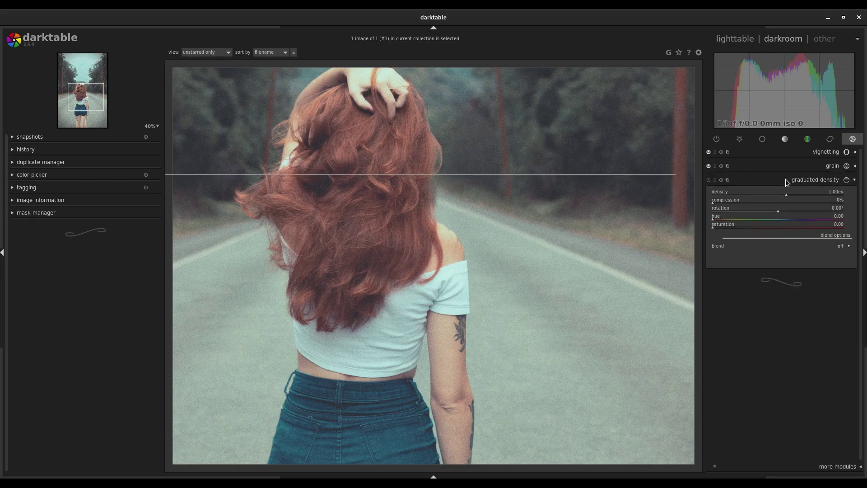
# Step: Position the gradient line diagonally, rotated 152.62° with 0.70ev density and 0% compression
pyautogui.scroll(-2, 406, 267)
pyautogui.moveTo(485, 261); pyautogui.dragTo(467, 286)
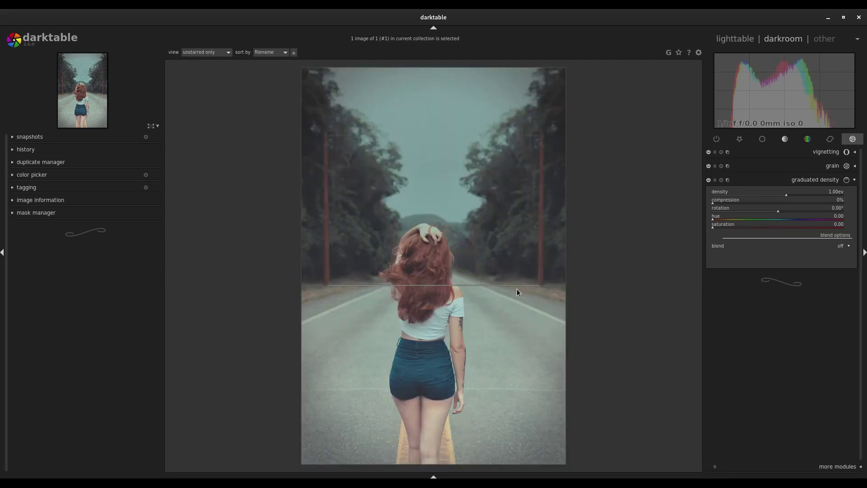
pyautogui.moveTo(520, 285); pyautogui.dragTo(538, 270)
pyautogui.moveTo(773, 215); pyautogui.dragTo(833, 213)
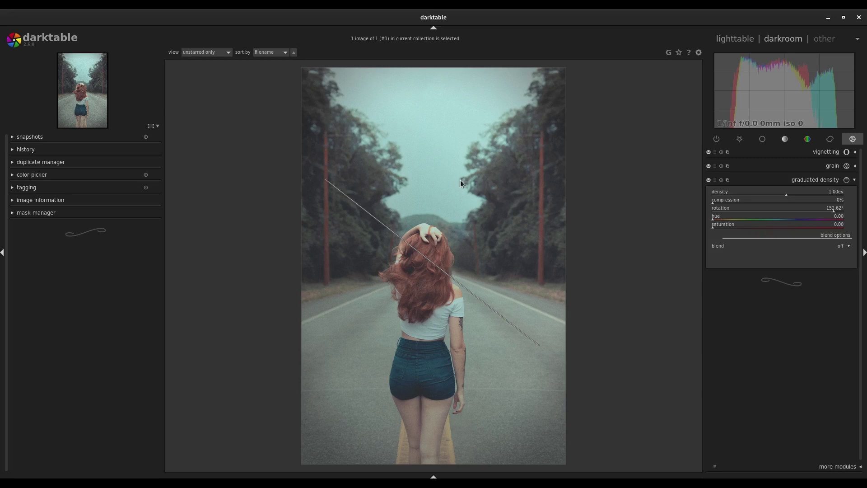
pyautogui.moveTo(786, 195)
pyautogui.mouseDown()
pyautogui.moveTo(801, 196)
pyautogui.moveTo(782, 194)
pyautogui.mouseUp()
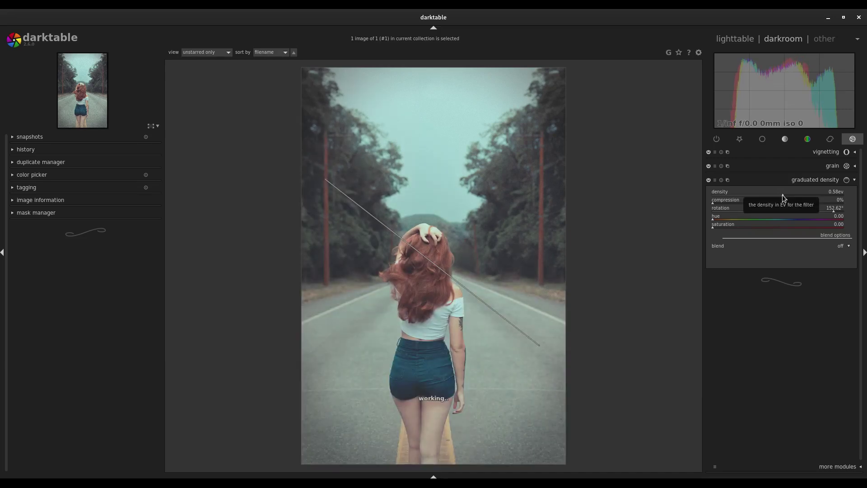
pyautogui.click(736, 178)
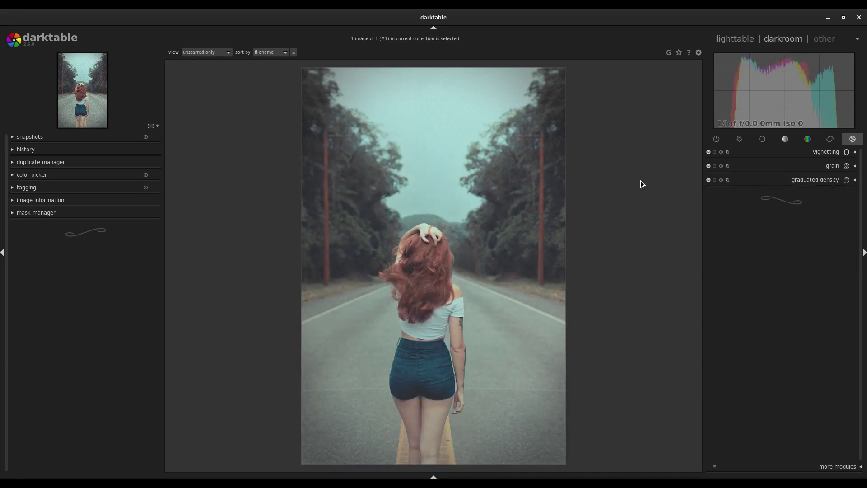
# Step: Split-view the finished portrait against the original (0) snapshot, sliding the divider across the photo
pyautogui.click(28, 136)
pyautogui.click(36, 150)
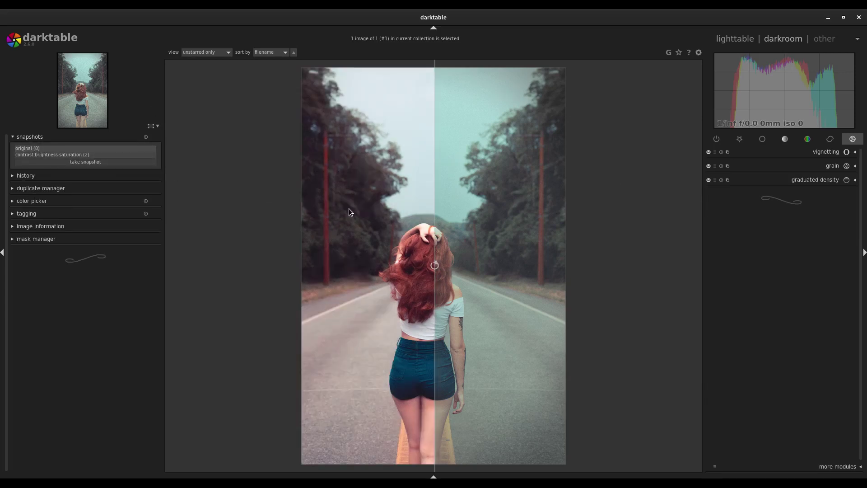
pyautogui.moveTo(435, 224); pyautogui.dragTo(262, 309)
pyautogui.scroll(2, 445, 308)
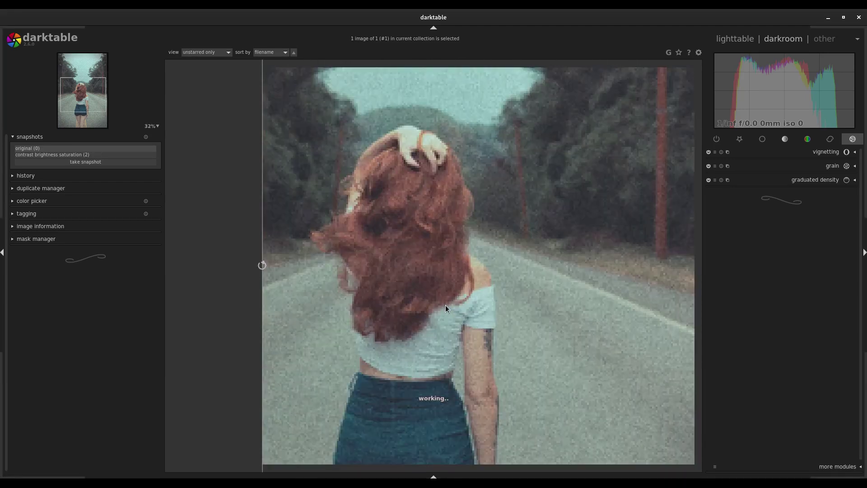
pyautogui.moveTo(262, 248); pyautogui.dragTo(405, 310)
pyautogui.scroll(-2, 407, 309)
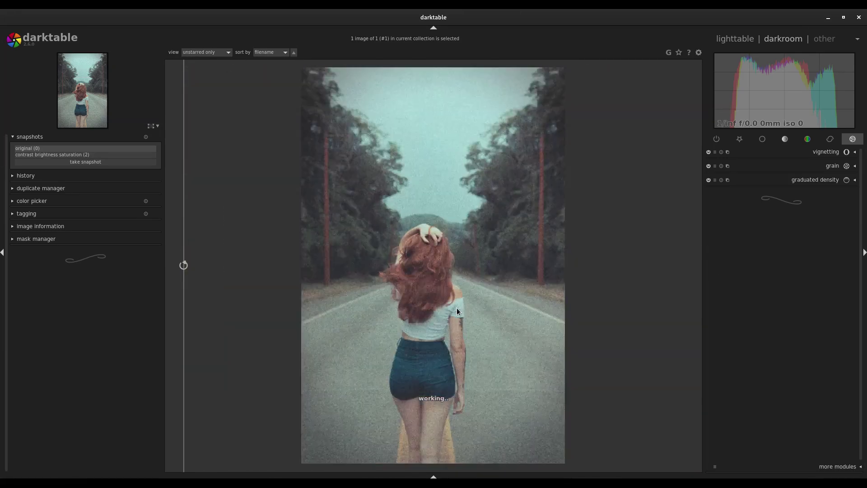